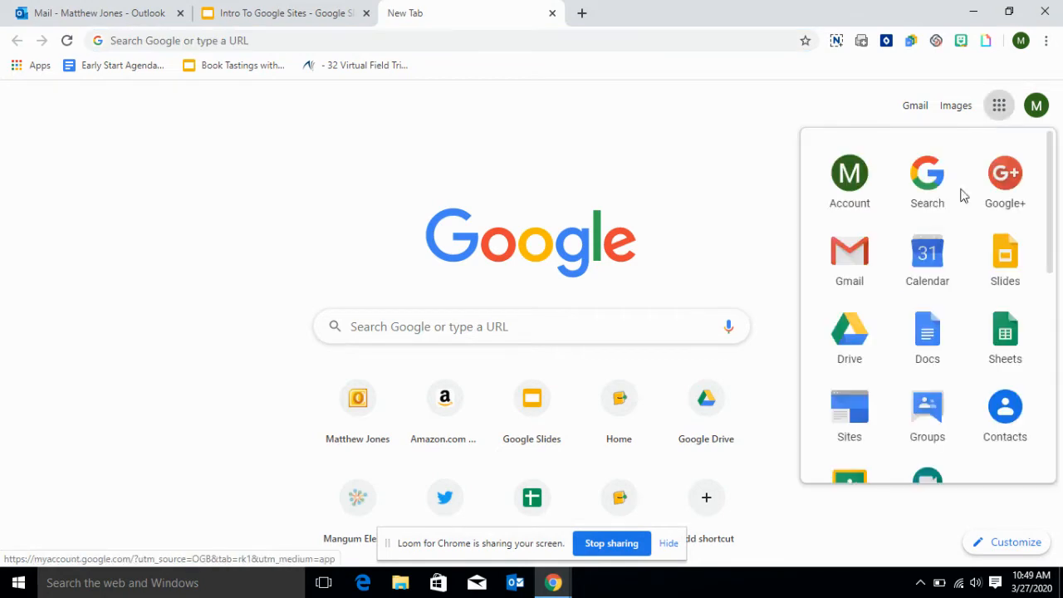
Open Google Sites from the Google apps and create a new blank site
{"action": "left_click", "coordinate": [850, 406]}
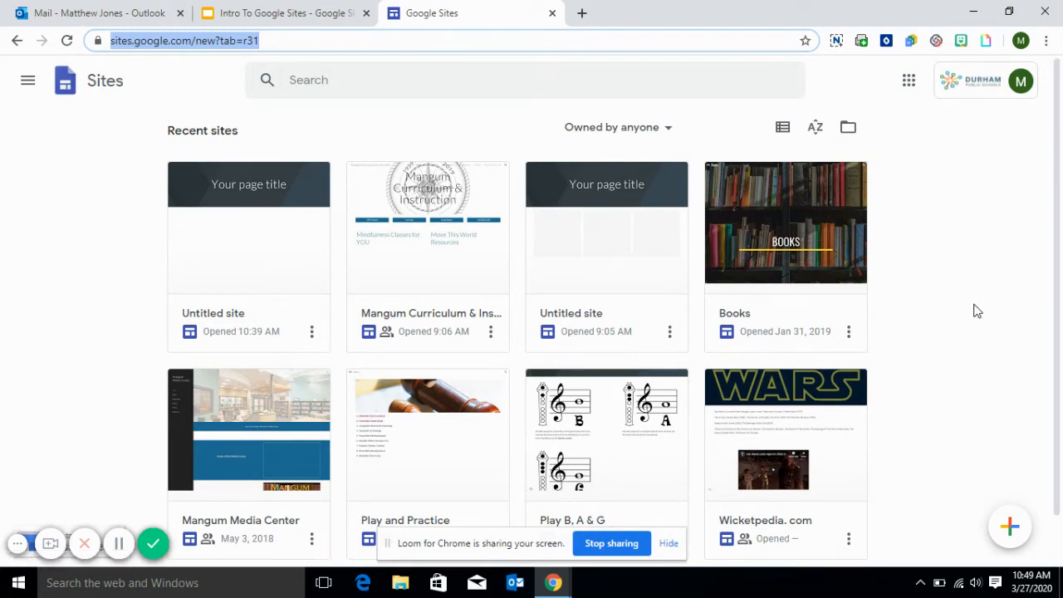
{"action": "left_click", "coordinate": [671, 544]}
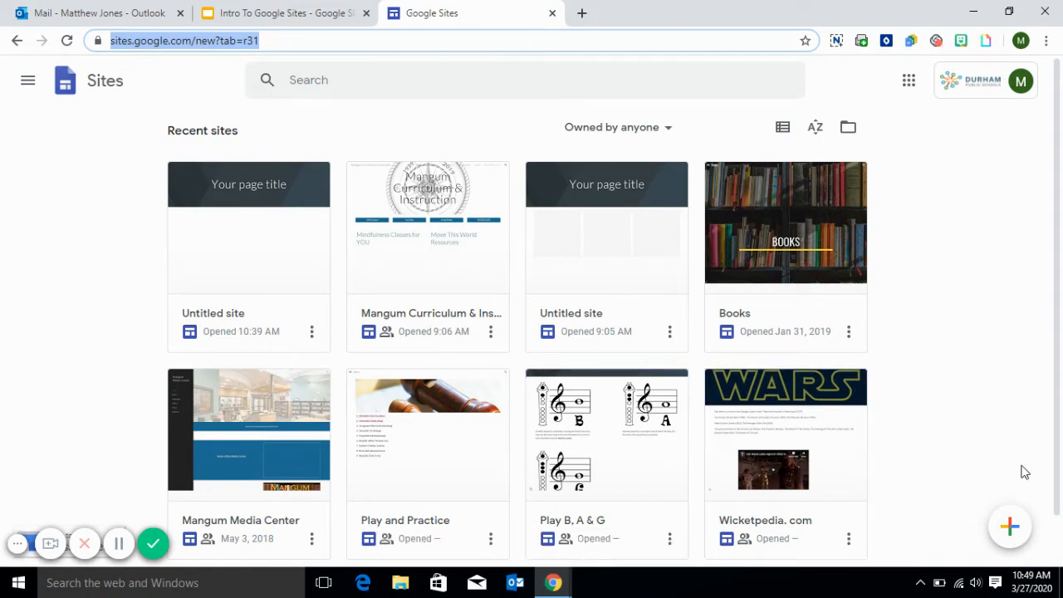
{"action": "left_click", "coordinate": [1010, 528]}
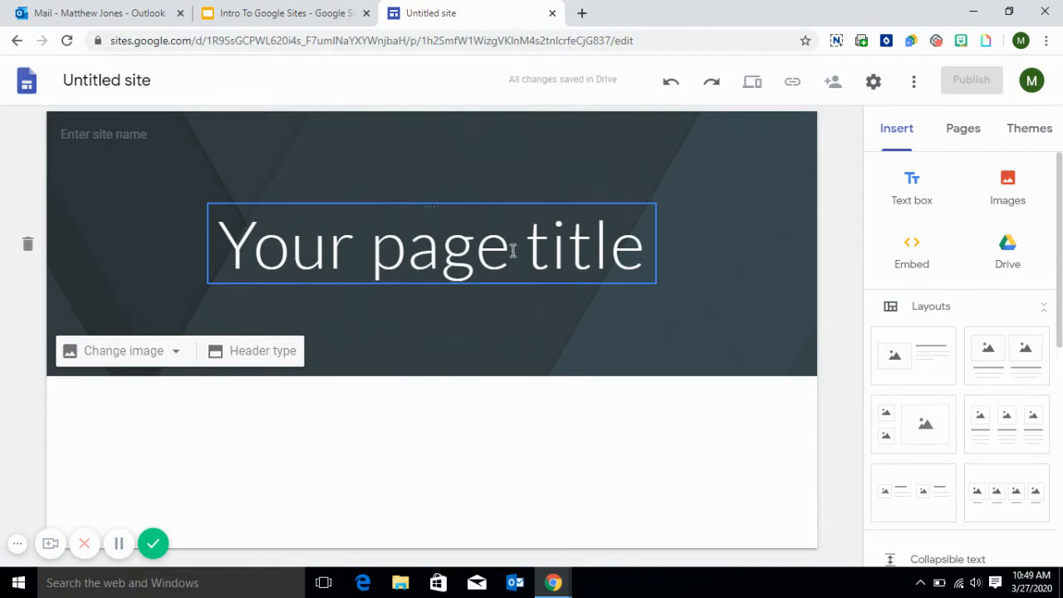
Try the Title only, Banner, Large banner and Cover header types on the page header
{"action": "left_click", "coordinate": [264, 355]}
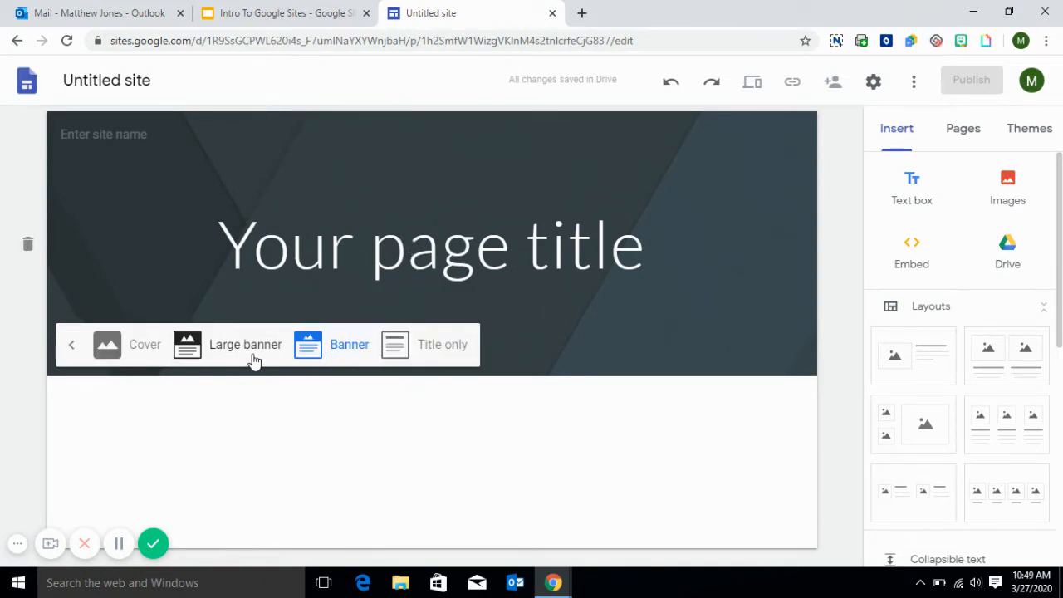
{"action": "left_click", "coordinate": [424, 345]}
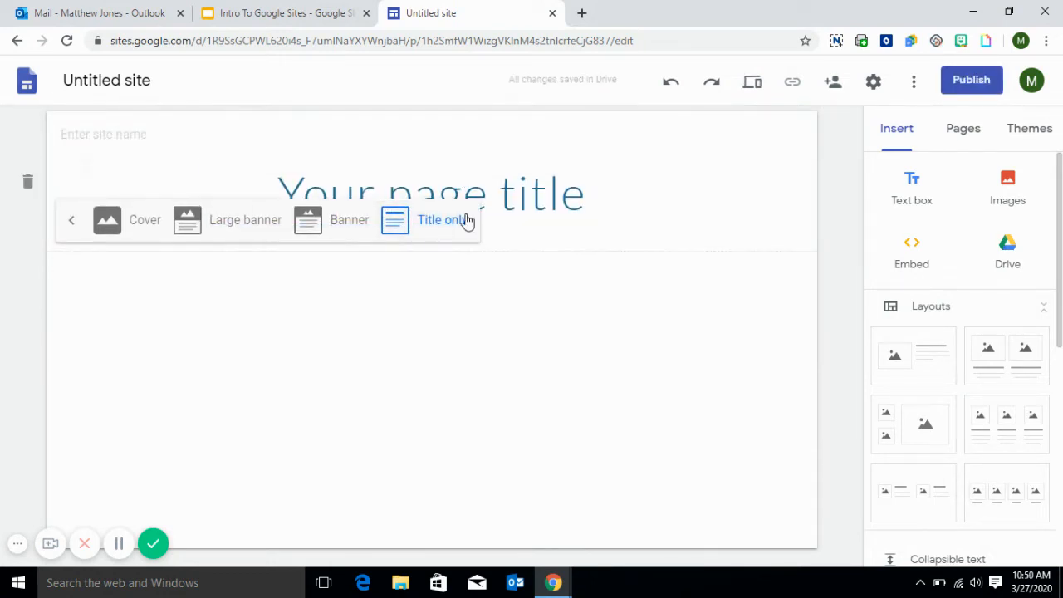
{"action": "left_click", "coordinate": [345, 227]}
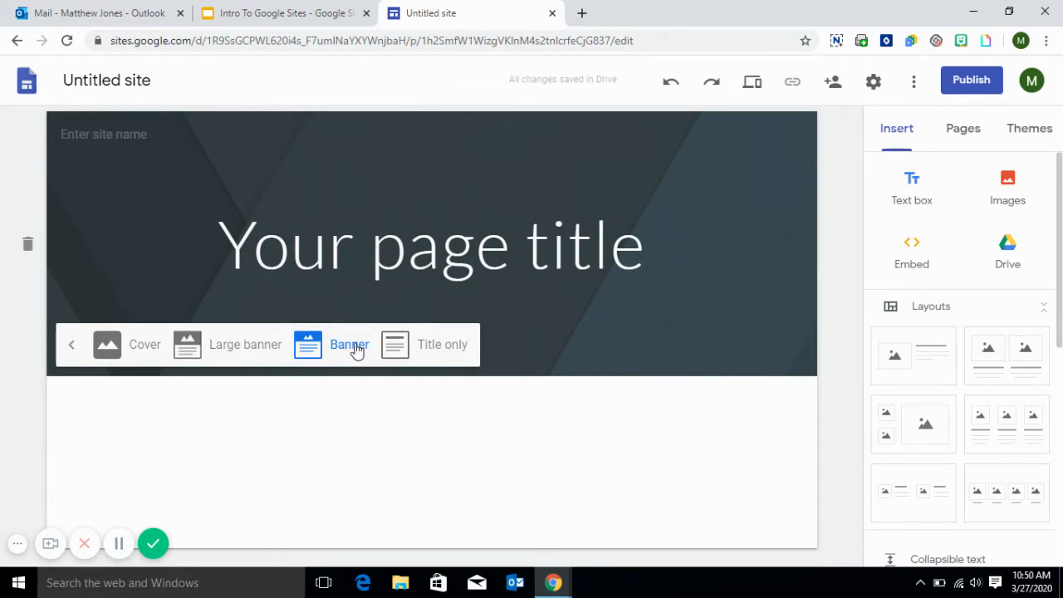
{"action": "left_click", "coordinate": [253, 345]}
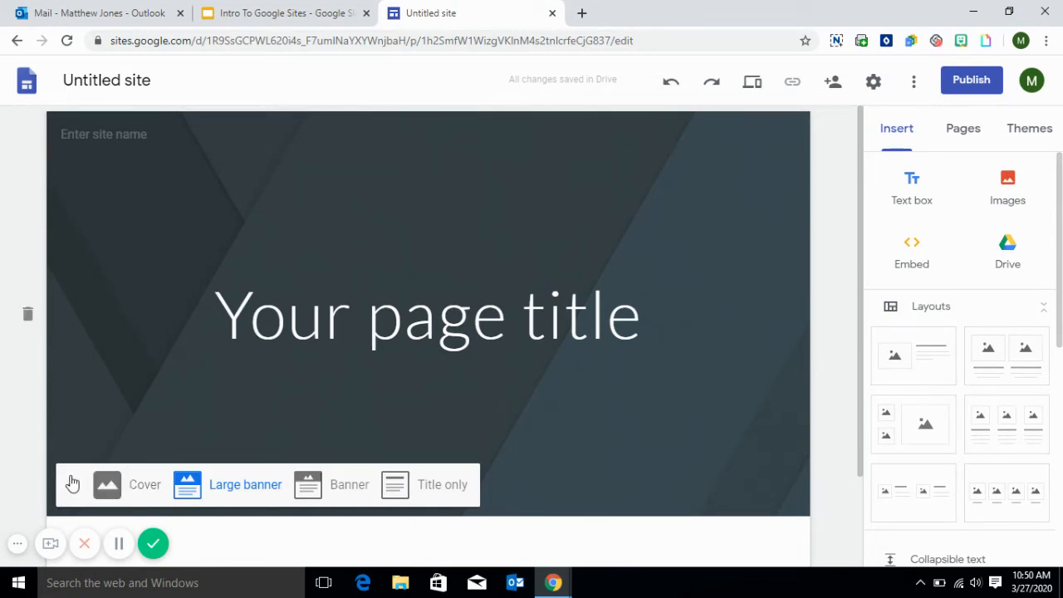
{"action": "left_click", "coordinate": [123, 486]}
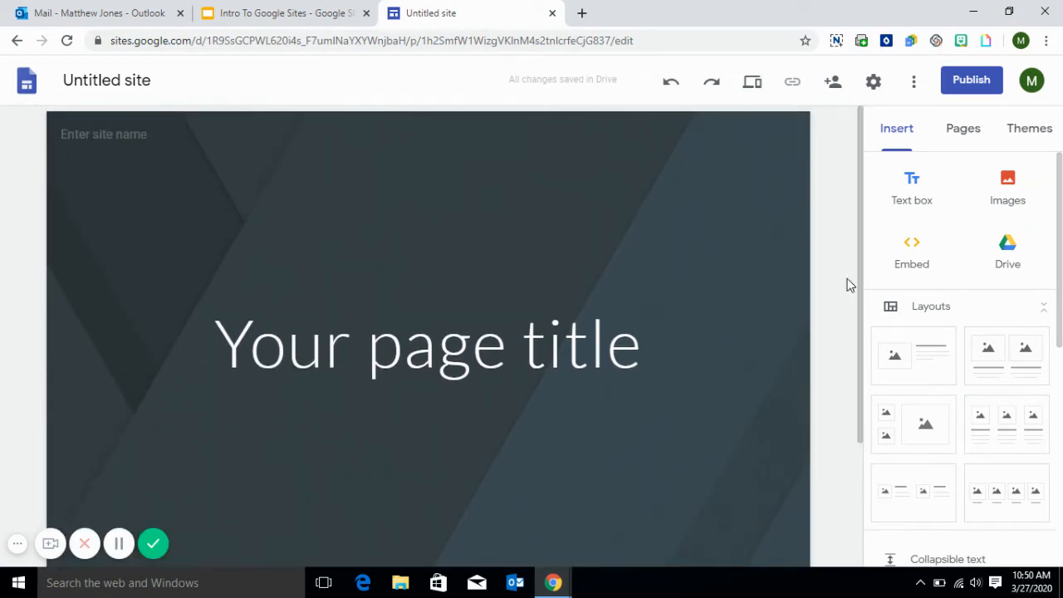
Set the page header type to Large banner
{"action": "left_click_drag", "start_coordinate": [860, 282], "coordinate": [854, 355]}
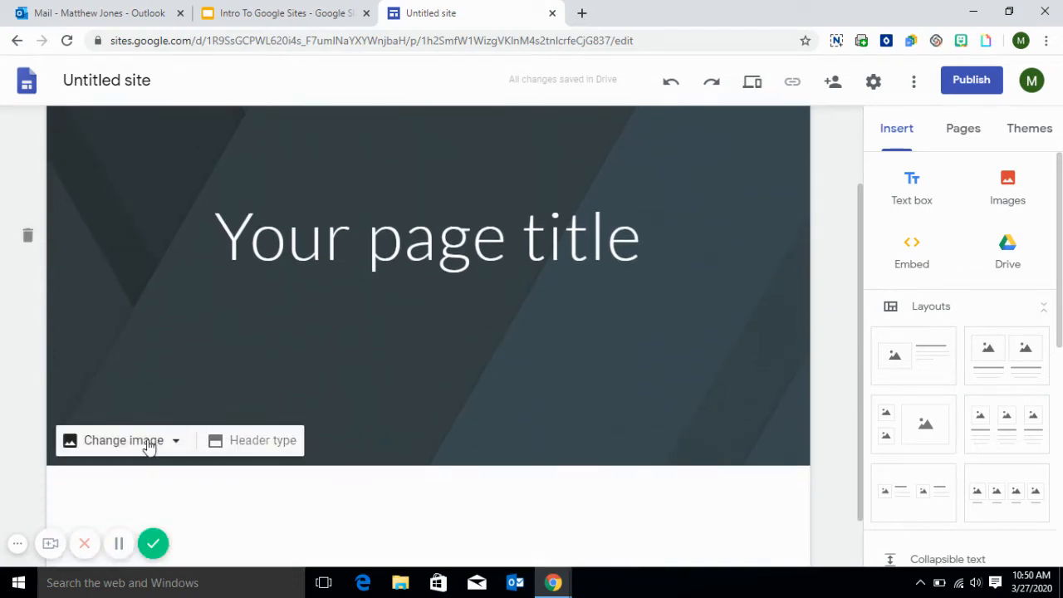
{"action": "left_click", "coordinate": [245, 441]}
{"action": "left_click", "coordinate": [231, 440]}
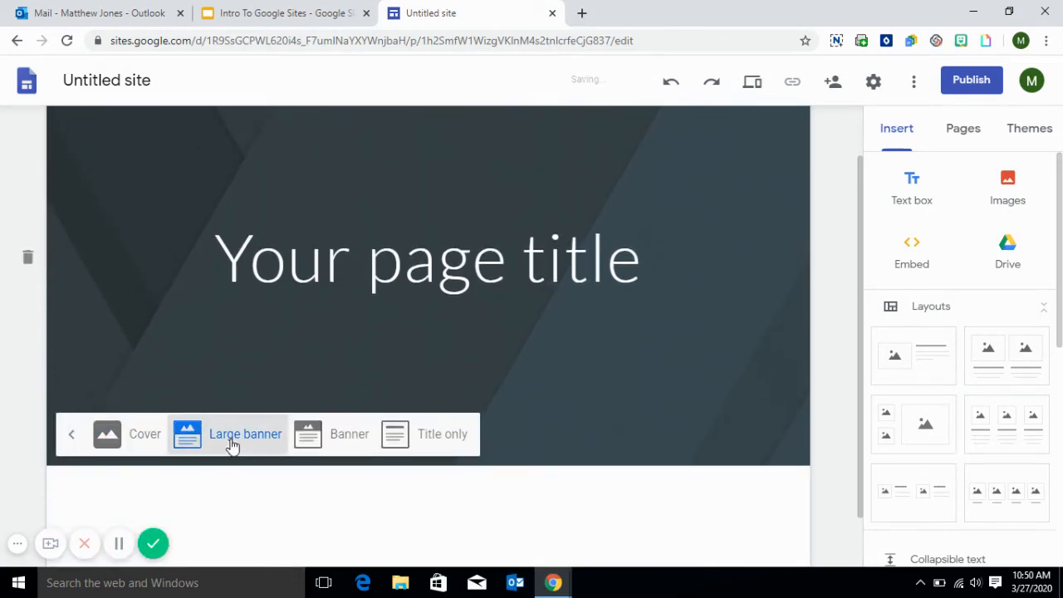
{"action": "left_click", "coordinate": [73, 434]}
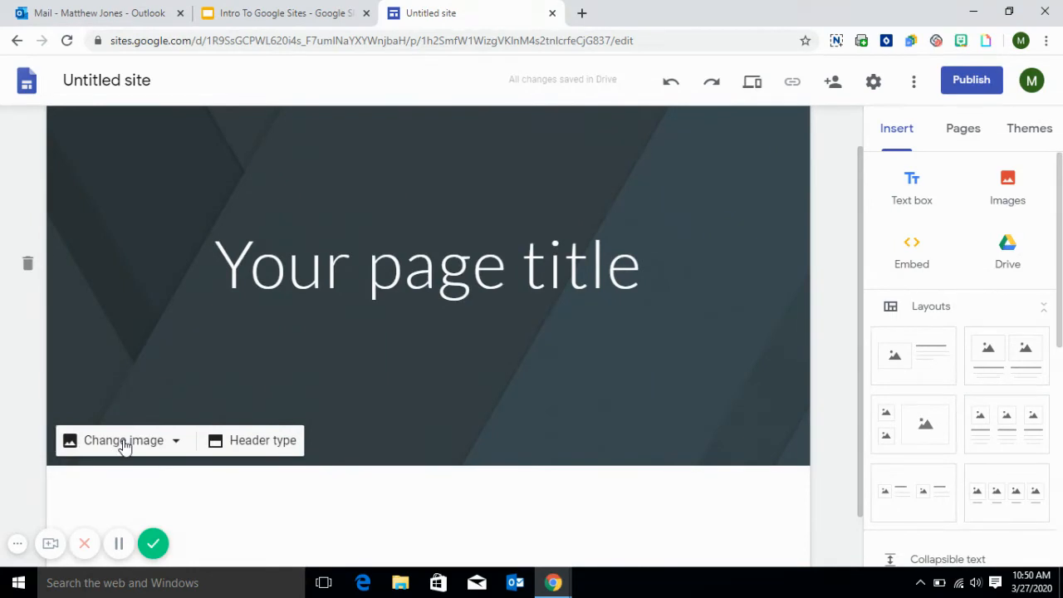
Examine the image sources available for the header, including the gallery, Google Drive, URL and Google image search, without choosing an image
{"action": "left_click", "coordinate": [121, 444]}
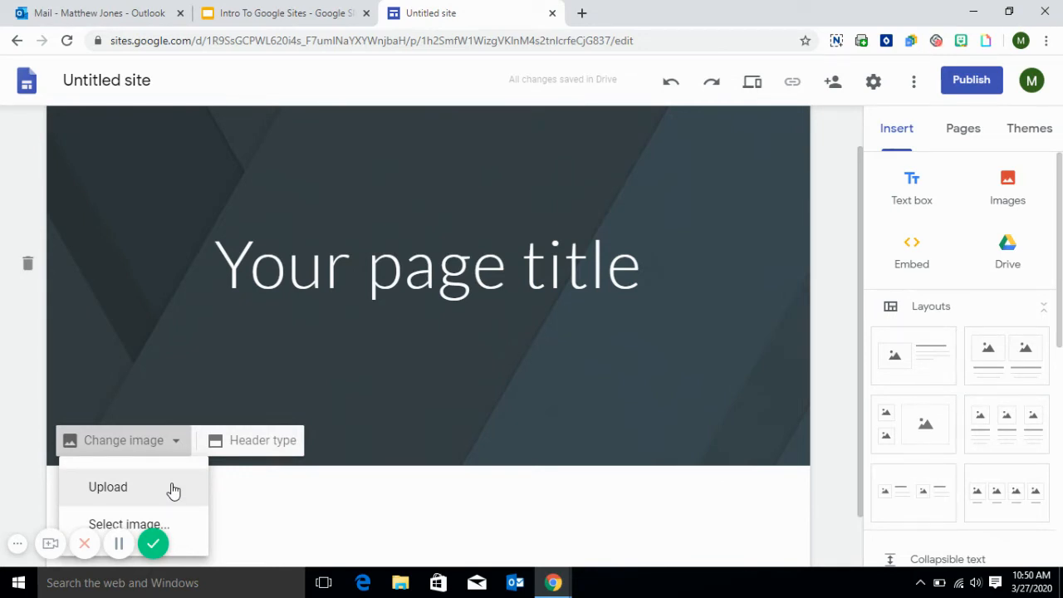
{"action": "left_click", "coordinate": [181, 525]}
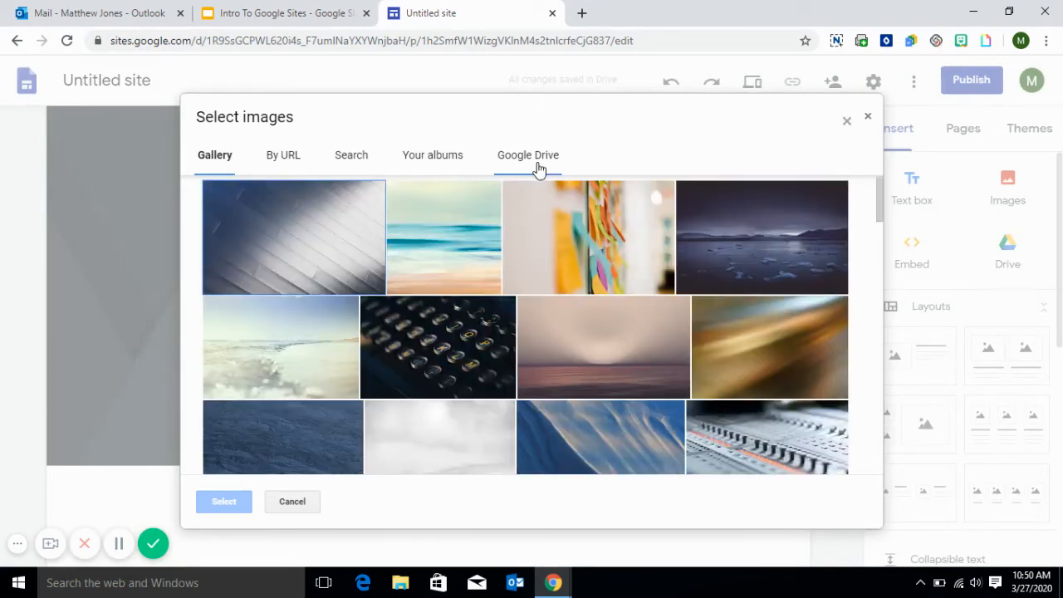
{"action": "left_click", "coordinate": [536, 162]}
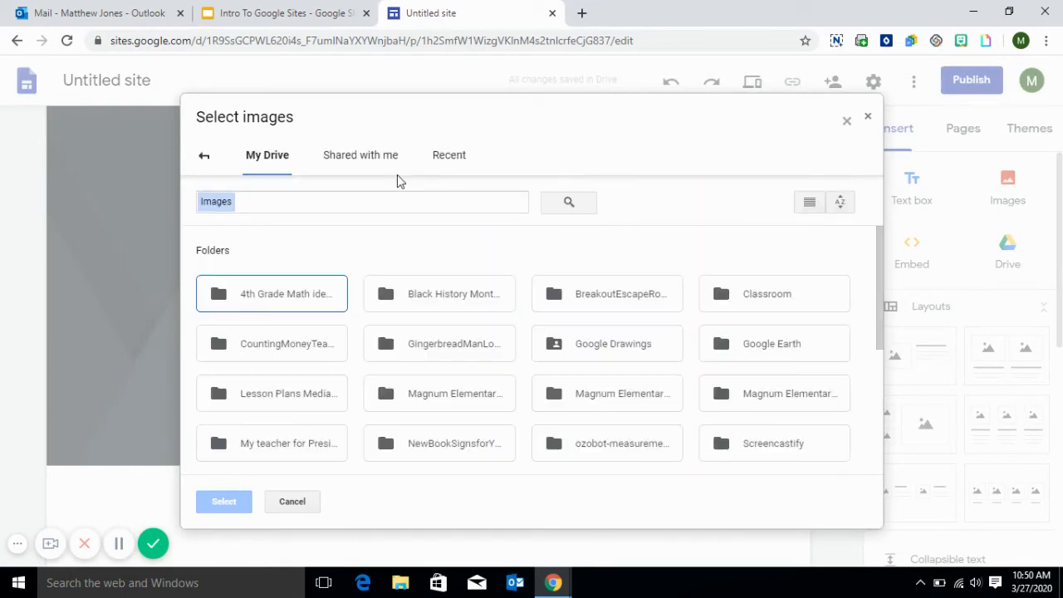
{"action": "left_click", "coordinate": [205, 162]}
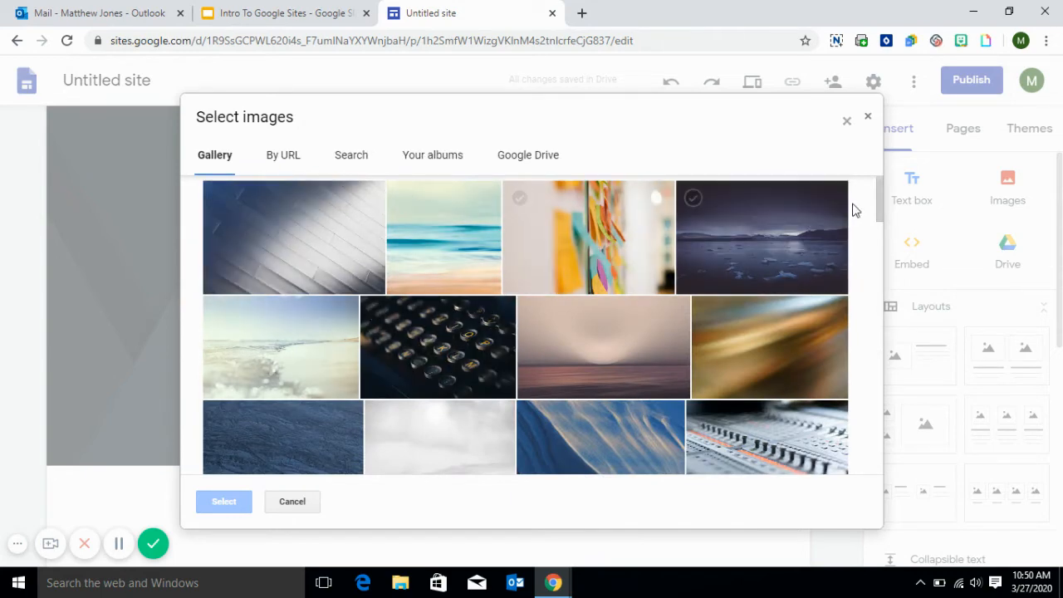
{"action": "mouse_move", "coordinate": [877, 196]}
{"action": "left_mouse_down"}
{"action": "mouse_move", "coordinate": [876, 223]}
{"action": "mouse_move", "coordinate": [877, 192]}
{"action": "left_mouse_up"}
{"action": "left_click", "coordinate": [294, 155]}
{"action": "left_click", "coordinate": [351, 157]}
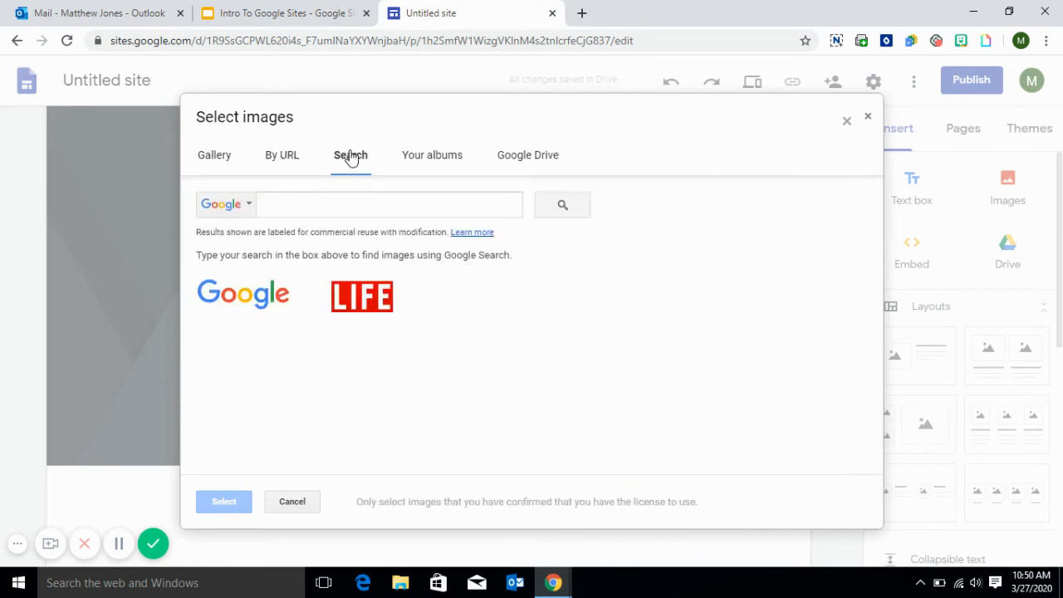
{"action": "left_click", "coordinate": [368, 203]}
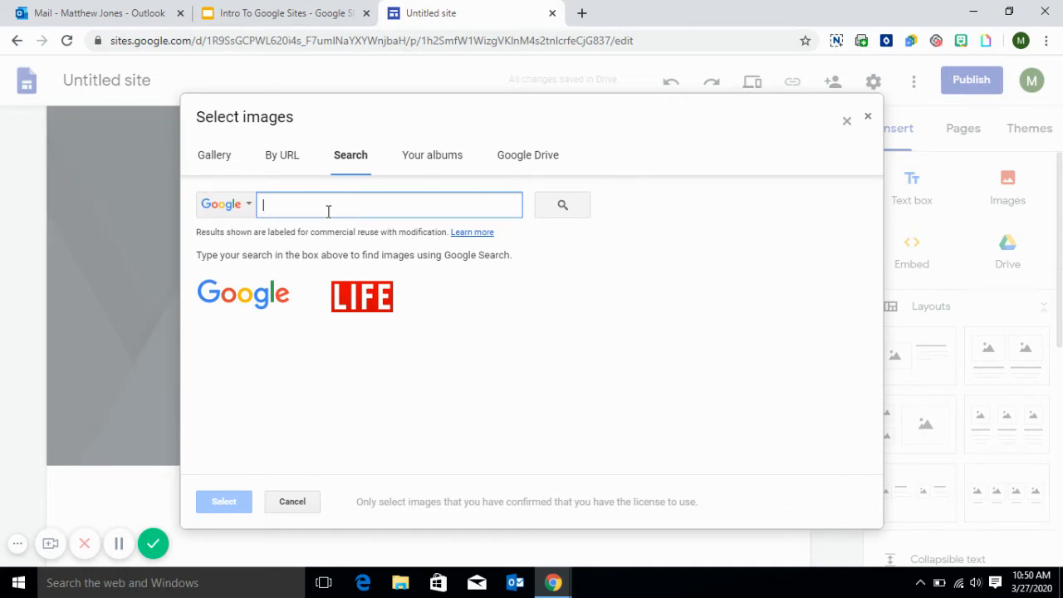
{"action": "left_click", "coordinate": [846, 122]}
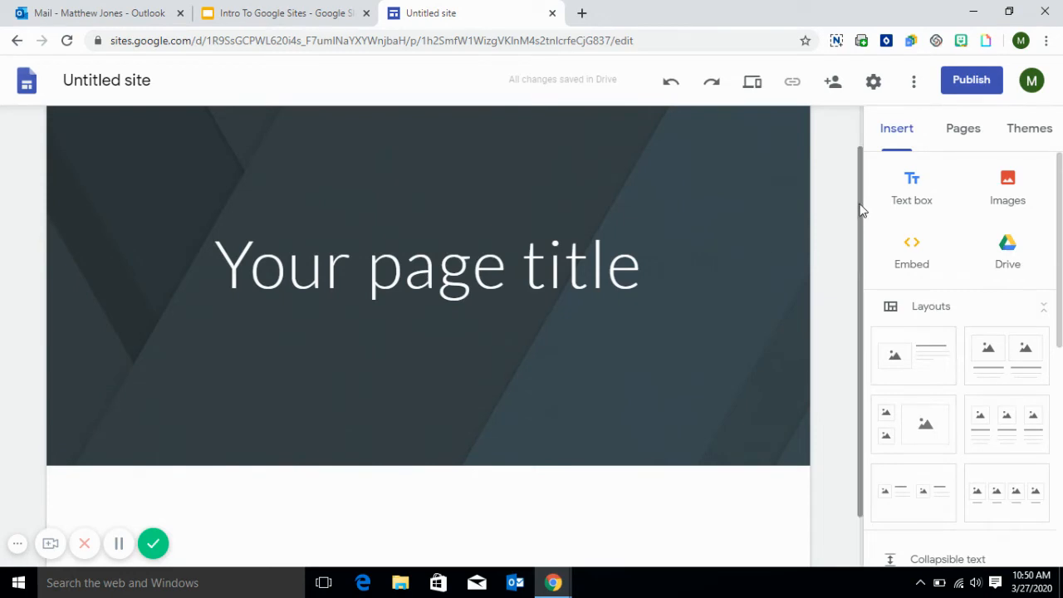
Insert an empty text box below the header and review its text style options, keeping Normal text
{"action": "scroll", "coordinate": [851, 249], "scroll_direction": "down", "scroll_amount": 1}
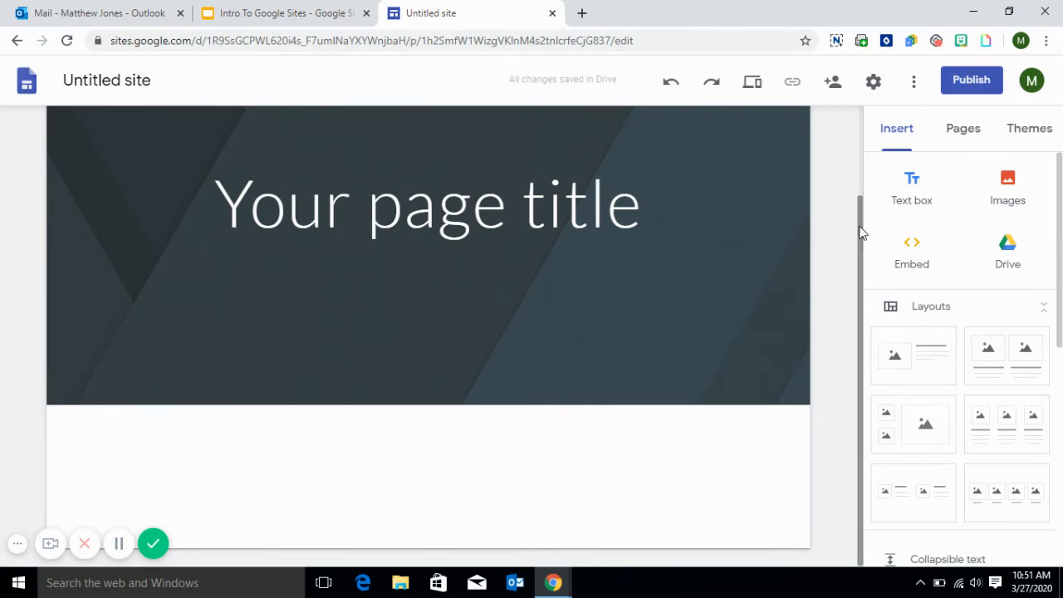
{"action": "scroll", "coordinate": [1059, 175], "scroll_direction": "down", "scroll_amount": 4}
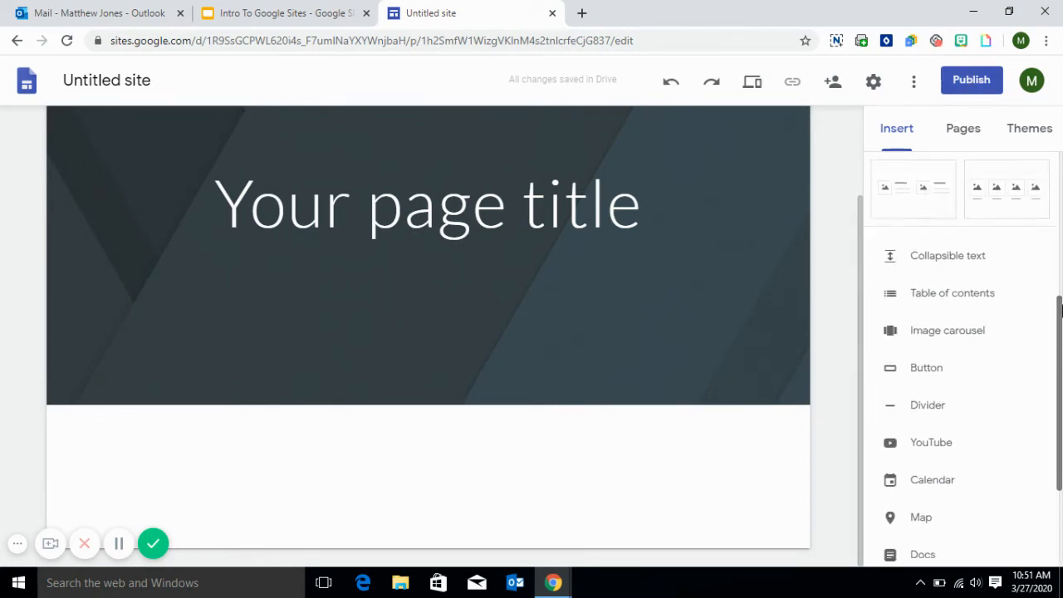
{"action": "scroll", "coordinate": [1059, 174], "scroll_direction": "up", "scroll_amount": 4}
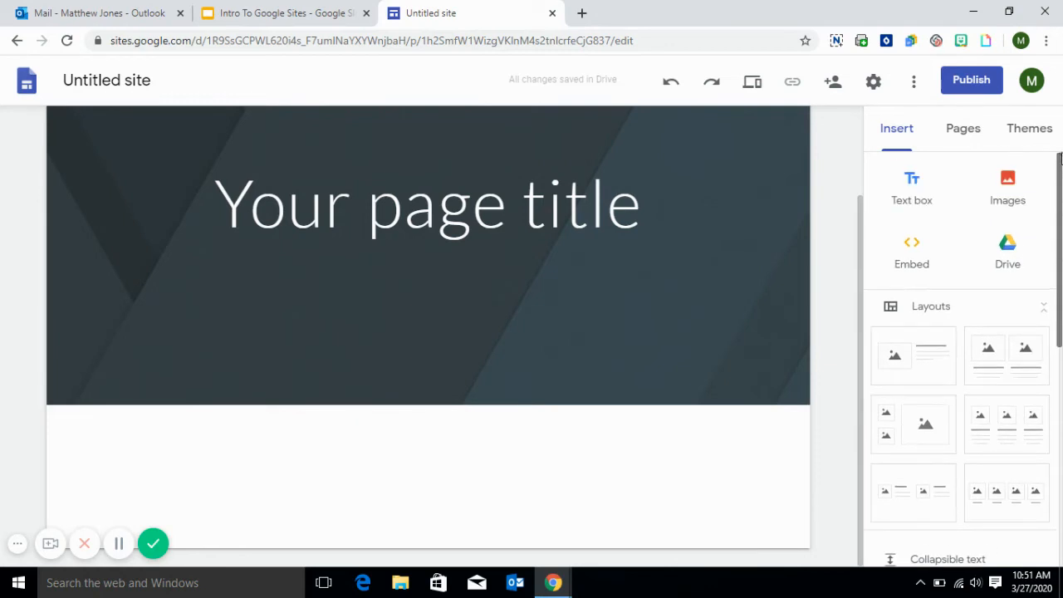
{"action": "left_click", "coordinate": [911, 182]}
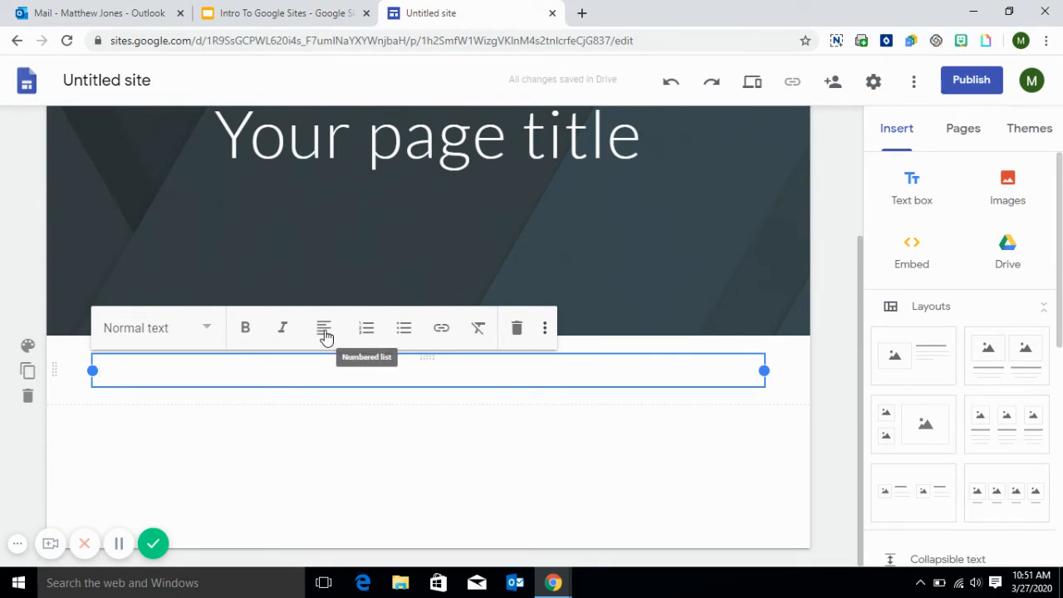
{"action": "left_click", "coordinate": [210, 330]}
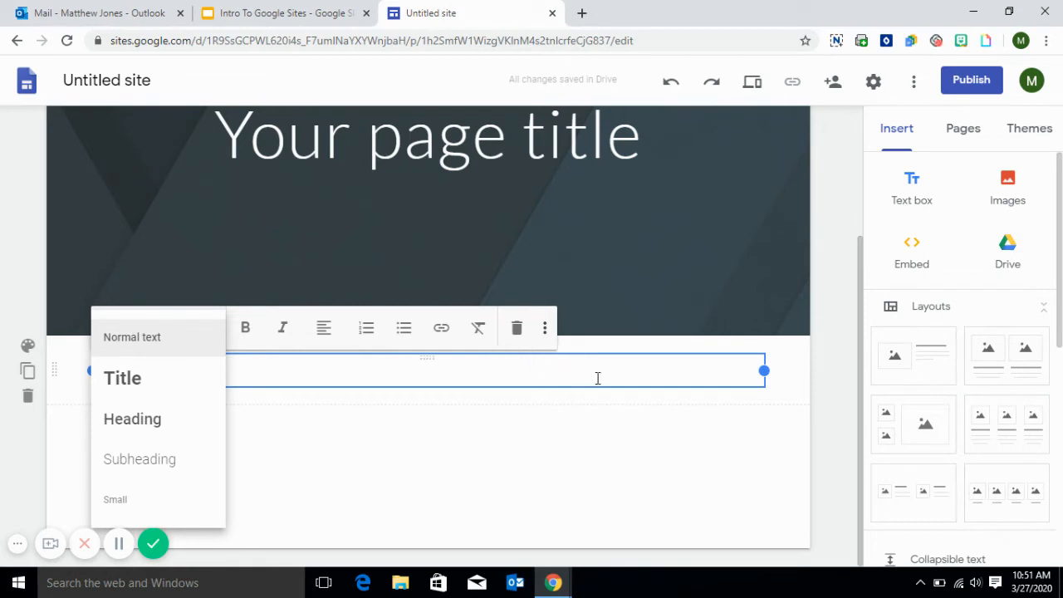
{"action": "left_click", "coordinate": [529, 378]}
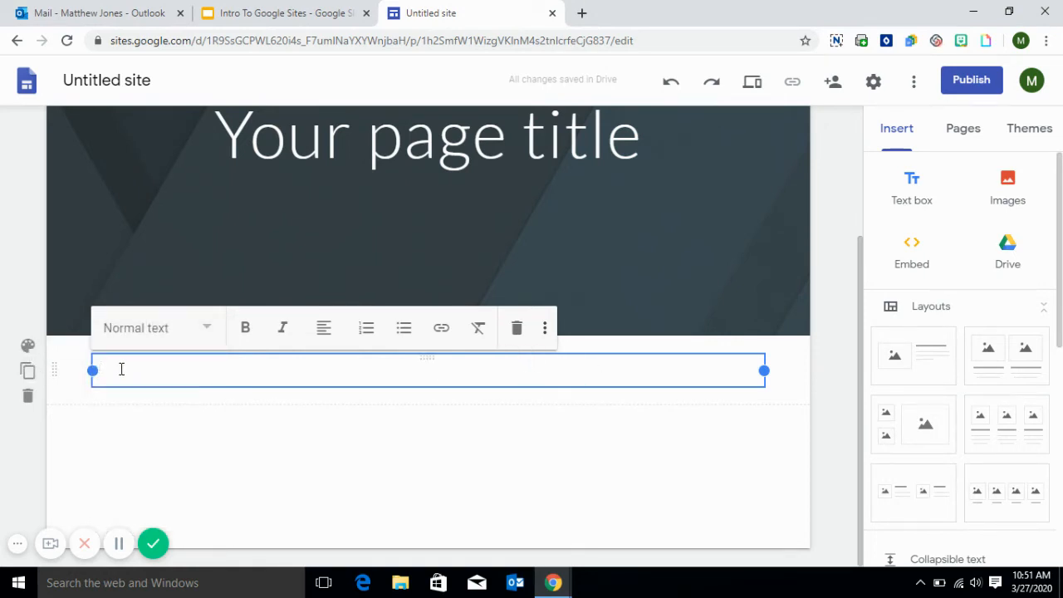
Duplicate the text box section and give the upper section the Emphasis 2 background
{"action": "left_click", "coordinate": [27, 374]}
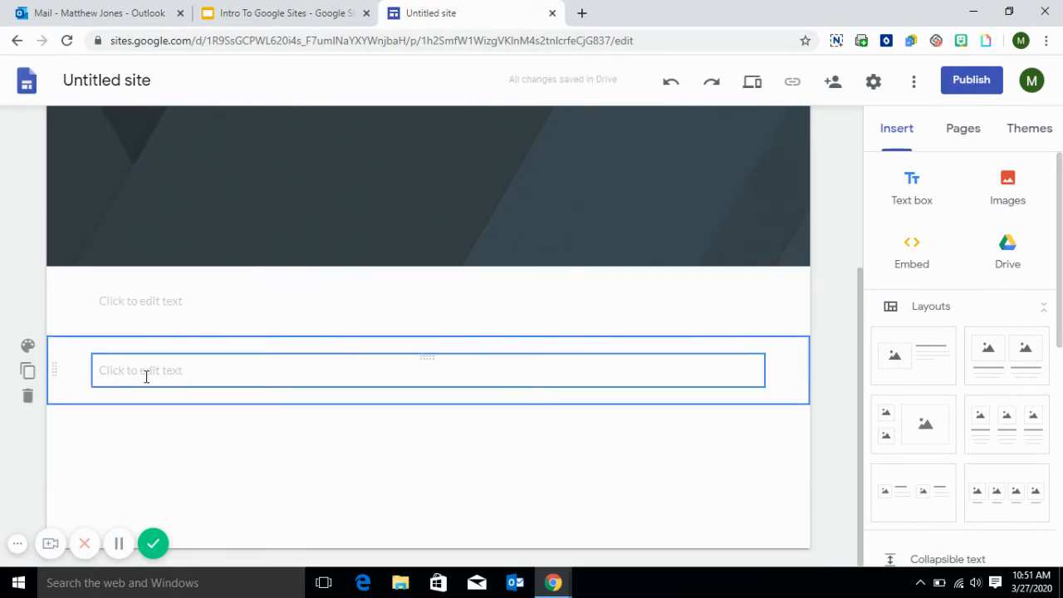
{"action": "left_click", "coordinate": [27, 275]}
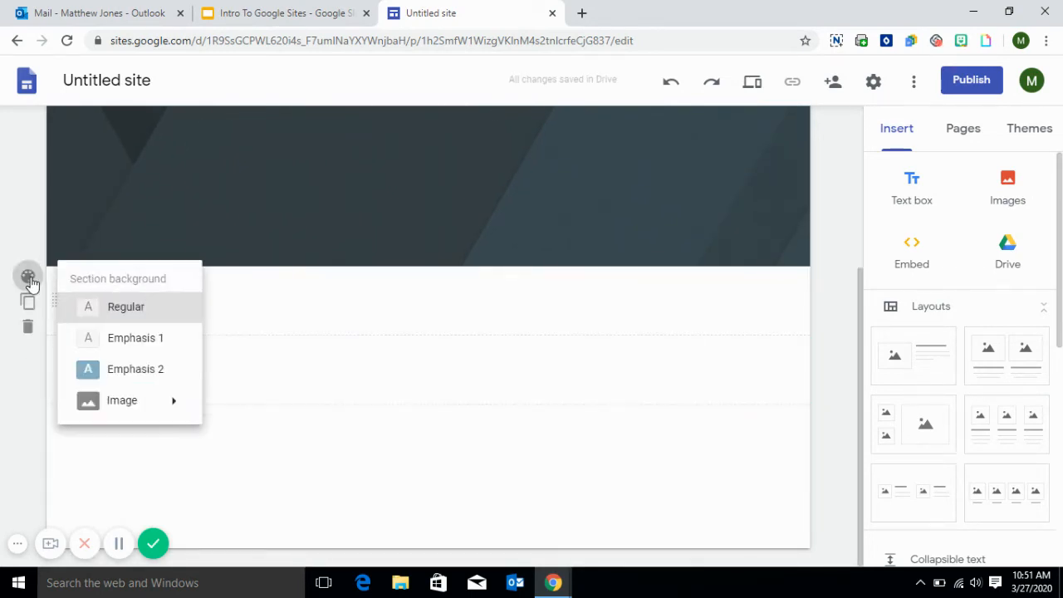
{"action": "left_click", "coordinate": [138, 371]}
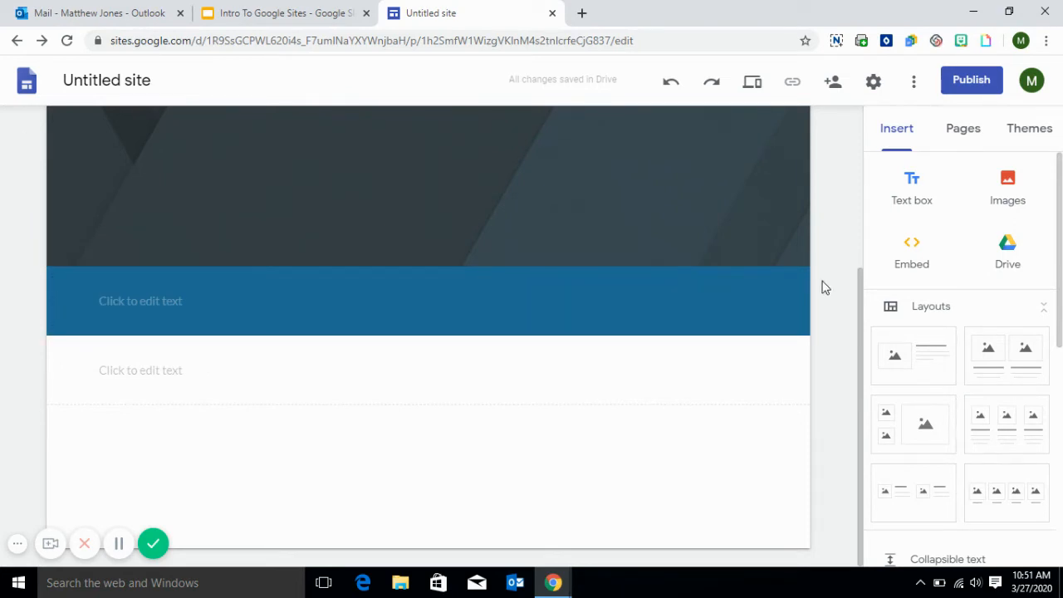
Try the Aristotle and Diplomat themes, and apply the Vision theme with its green accent colour to the site
{"action": "left_click", "coordinate": [1028, 128]}
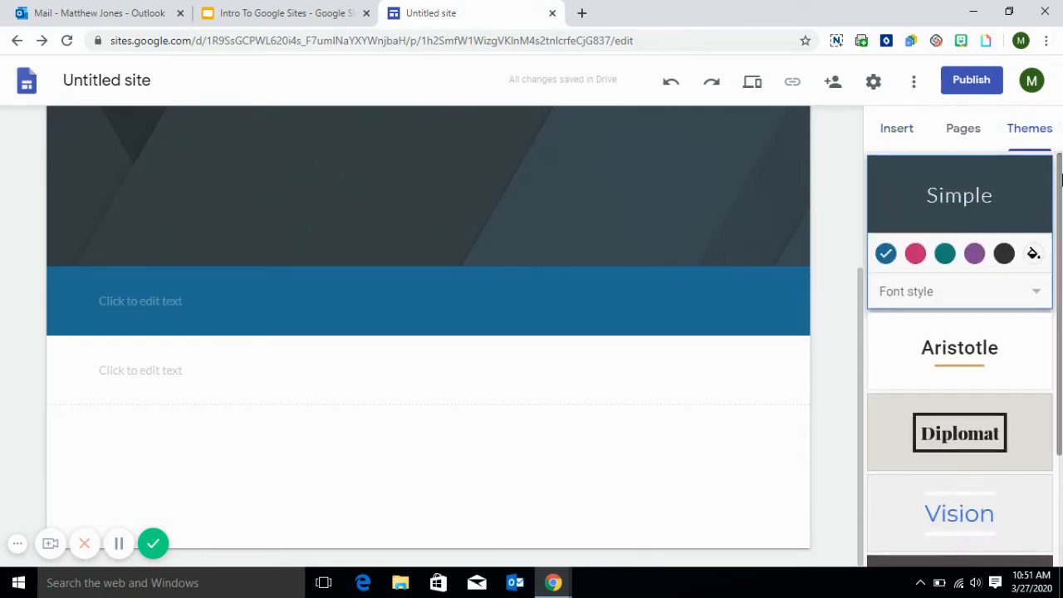
{"action": "left_click", "coordinate": [1008, 350]}
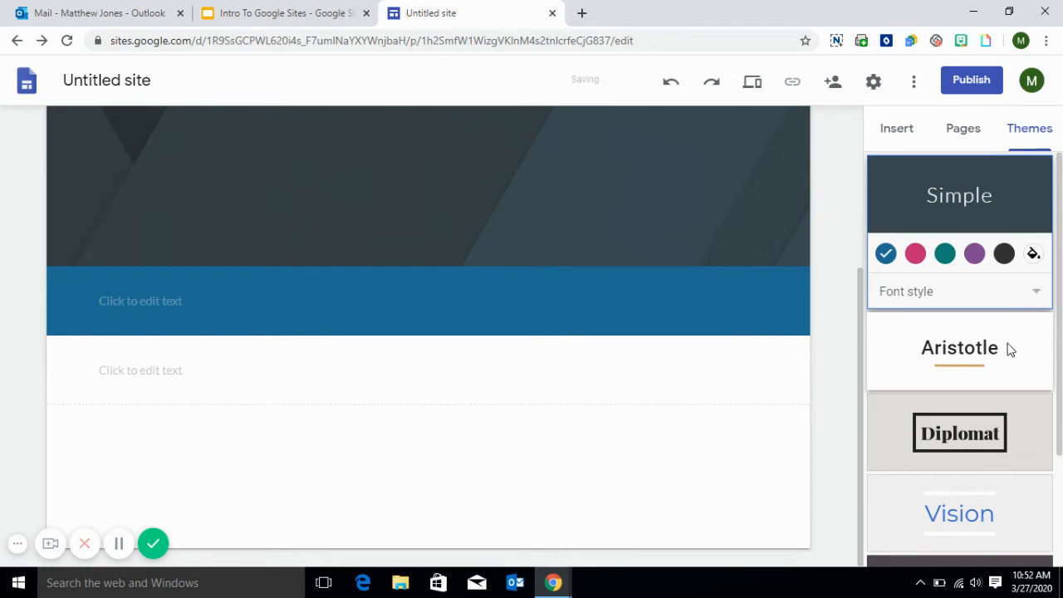
{"action": "left_click", "coordinate": [1011, 432]}
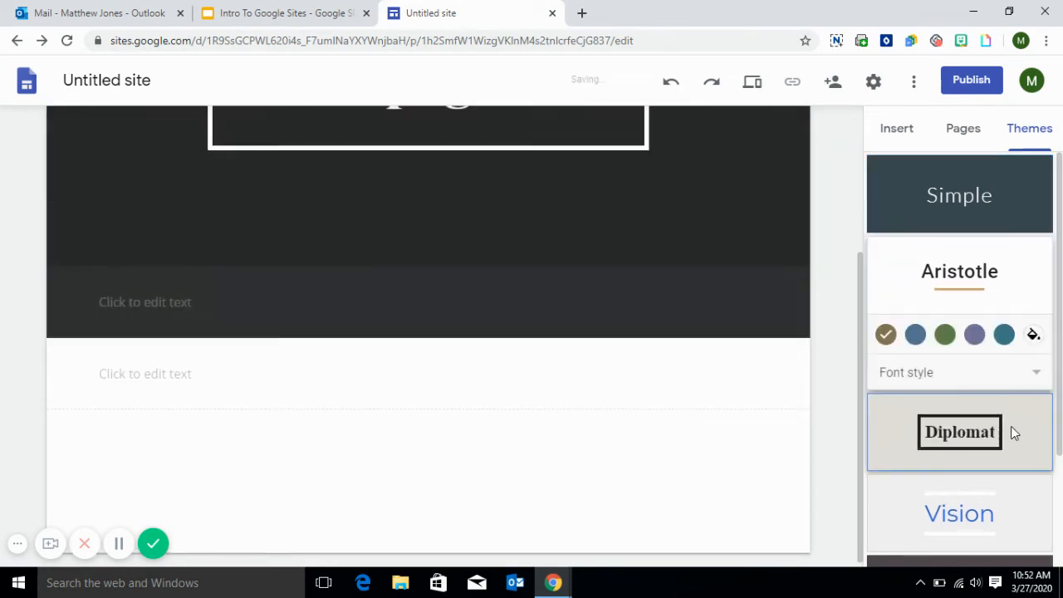
{"action": "left_click", "coordinate": [1006, 501]}
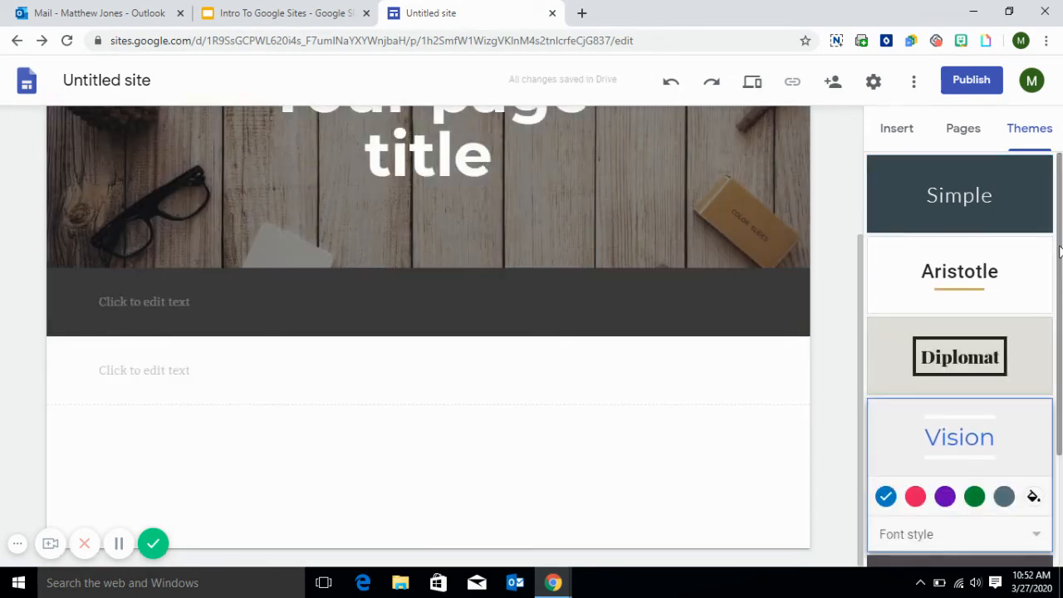
{"action": "scroll", "coordinate": [1059, 247], "scroll_direction": "down", "scroll_amount": 2}
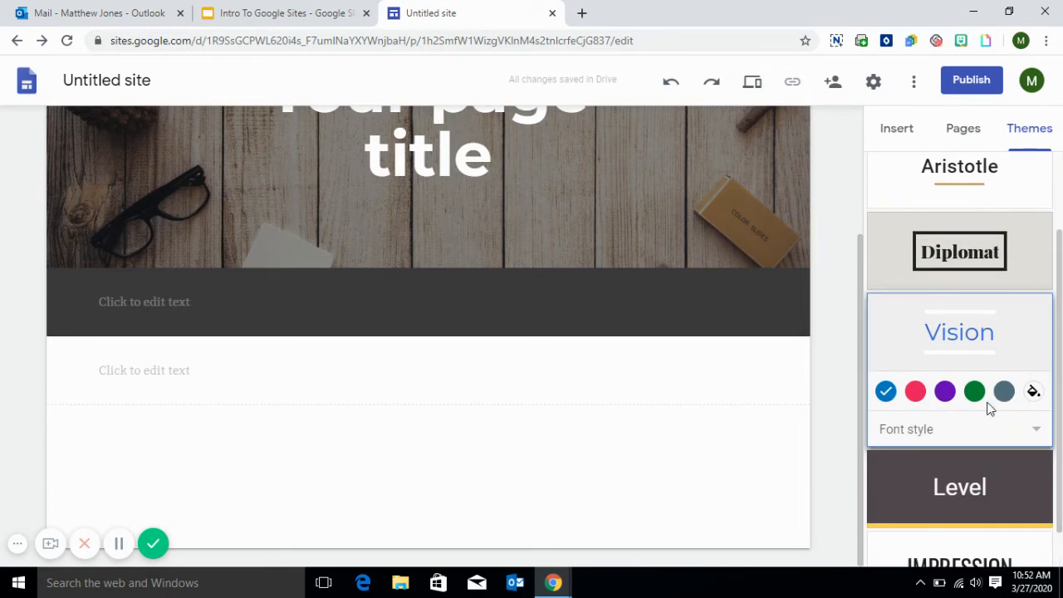
{"action": "left_click", "coordinate": [976, 393]}
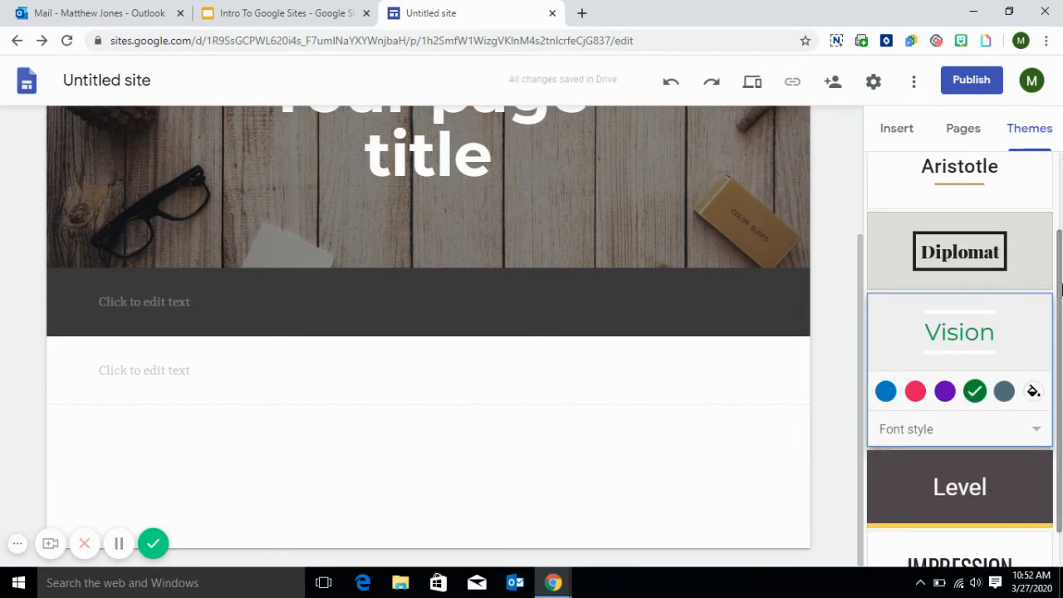
{"action": "scroll", "coordinate": [1061, 282], "scroll_direction": "up", "scroll_amount": 2}
Review the ways of inserting images and of embedding web content by URL or code, without inserting anything
{"action": "left_click", "coordinate": [882, 130]}
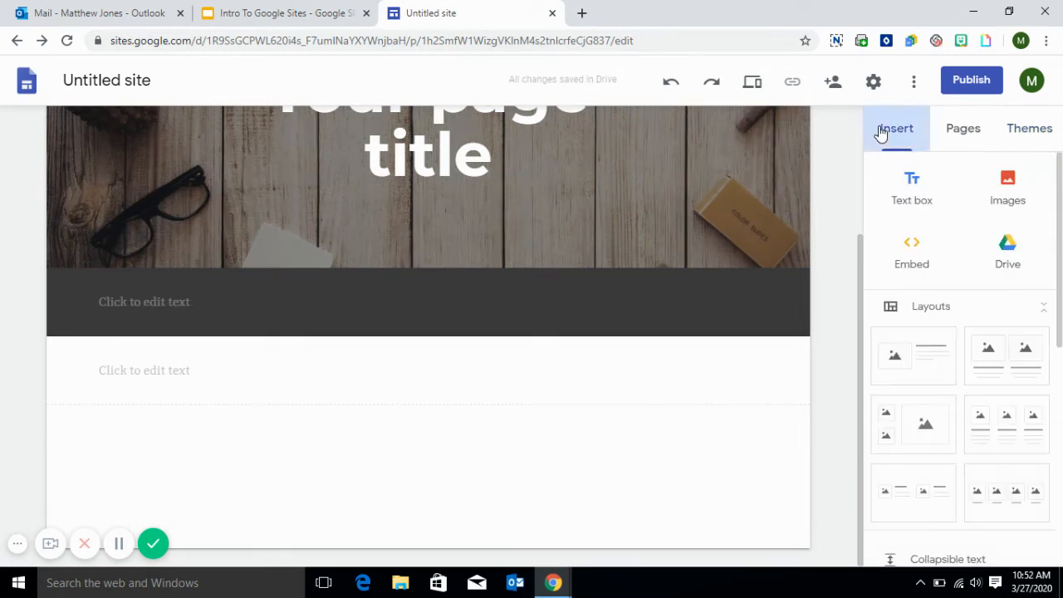
{"action": "left_click", "coordinate": [1009, 191]}
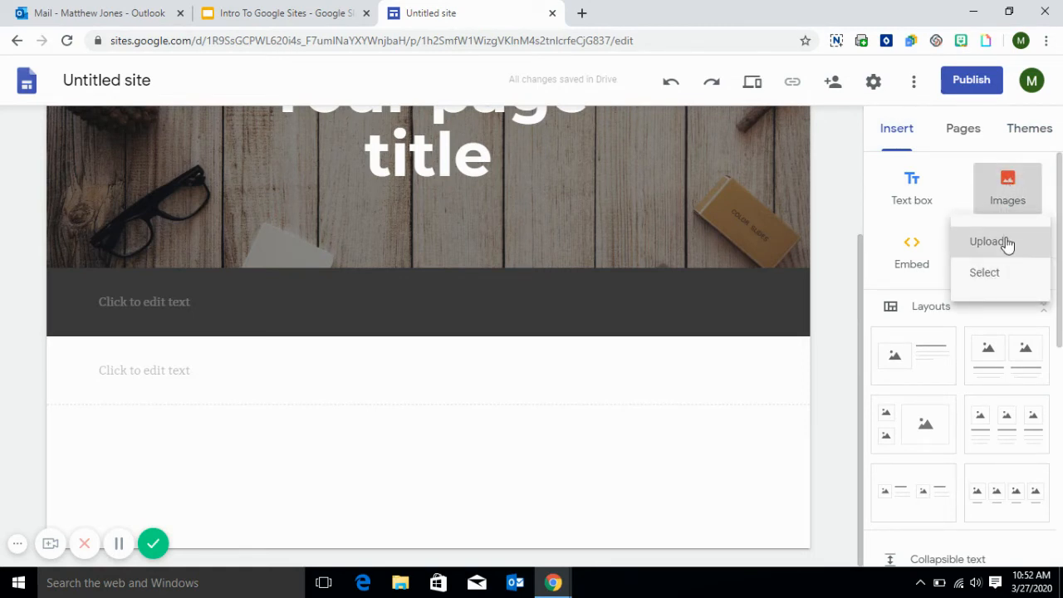
{"action": "left_click", "coordinate": [885, 260]}
{"action": "left_click", "coordinate": [920, 254]}
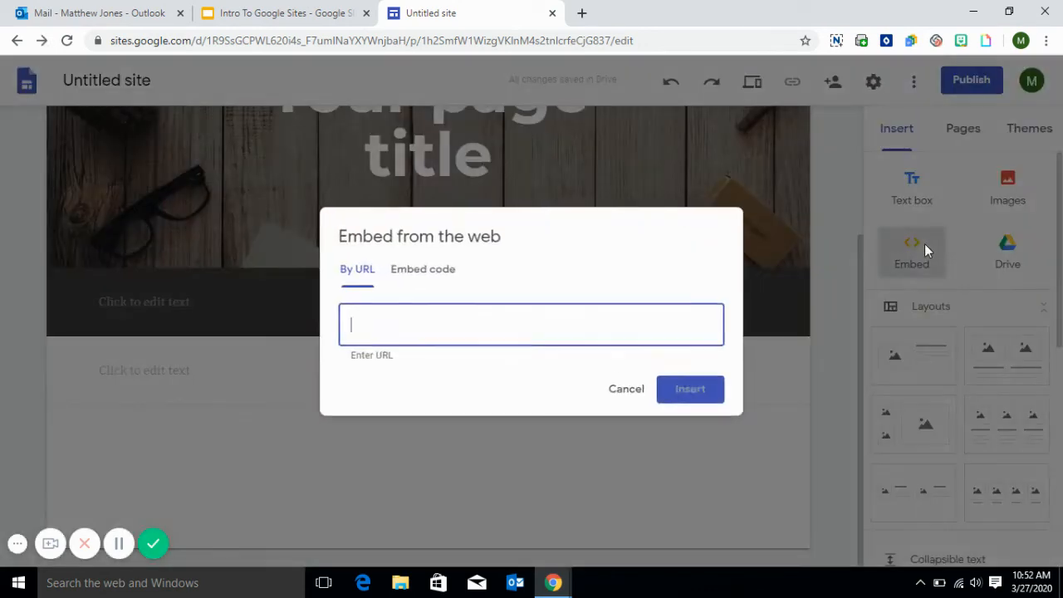
{"action": "left_click", "coordinate": [623, 392]}
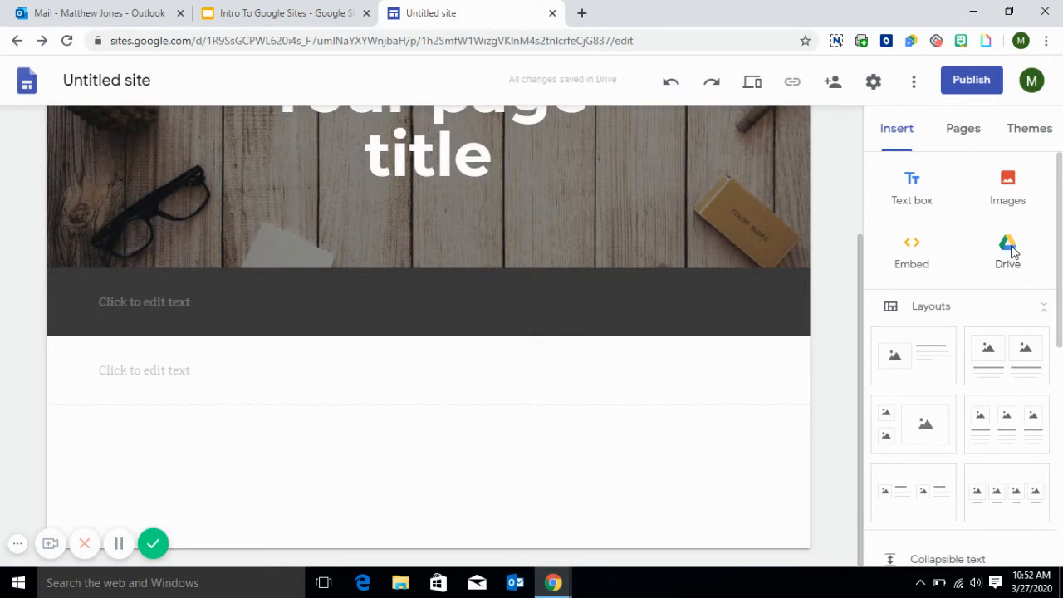
Browse the My Drive folders available for inserting into the page, without choosing a file
{"action": "left_click", "coordinate": [1008, 250]}
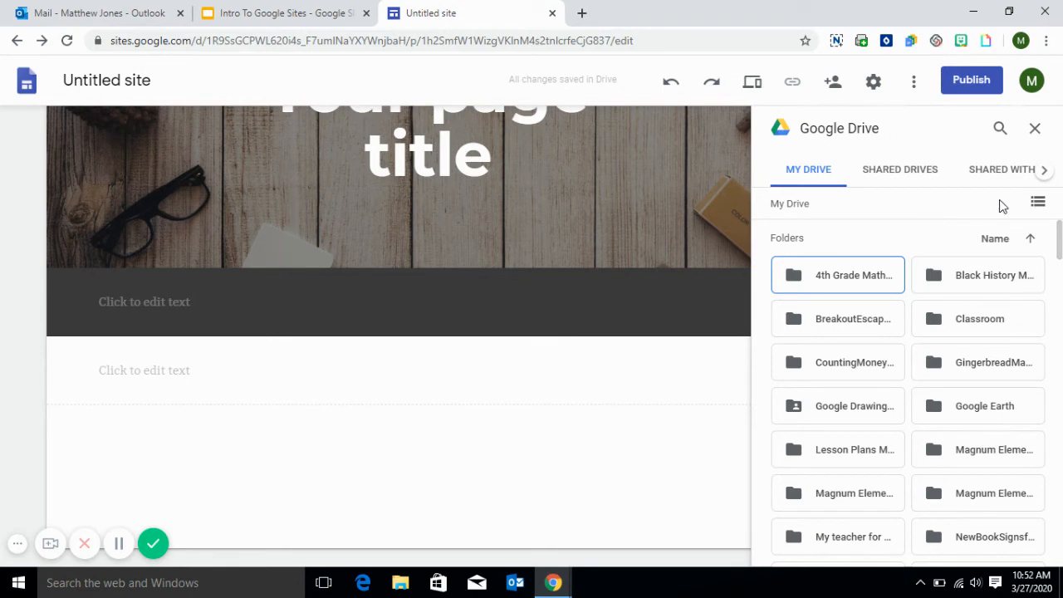
{"action": "mouse_move", "coordinate": [1058, 240]}
{"action": "left_mouse_down"}
{"action": "mouse_move", "coordinate": [1059, 305]}
{"action": "mouse_move", "coordinate": [1060, 245]}
{"action": "left_mouse_up"}
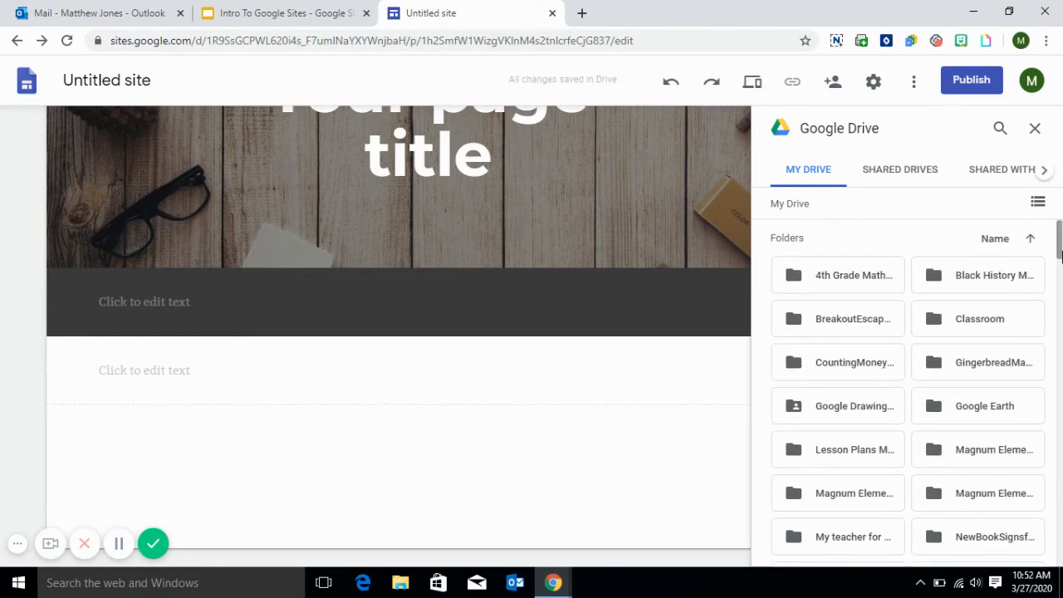
{"action": "left_click_drag", "start_coordinate": [1059, 253], "coordinate": [1059, 226]}
{"action": "left_click", "coordinate": [1033, 129]}
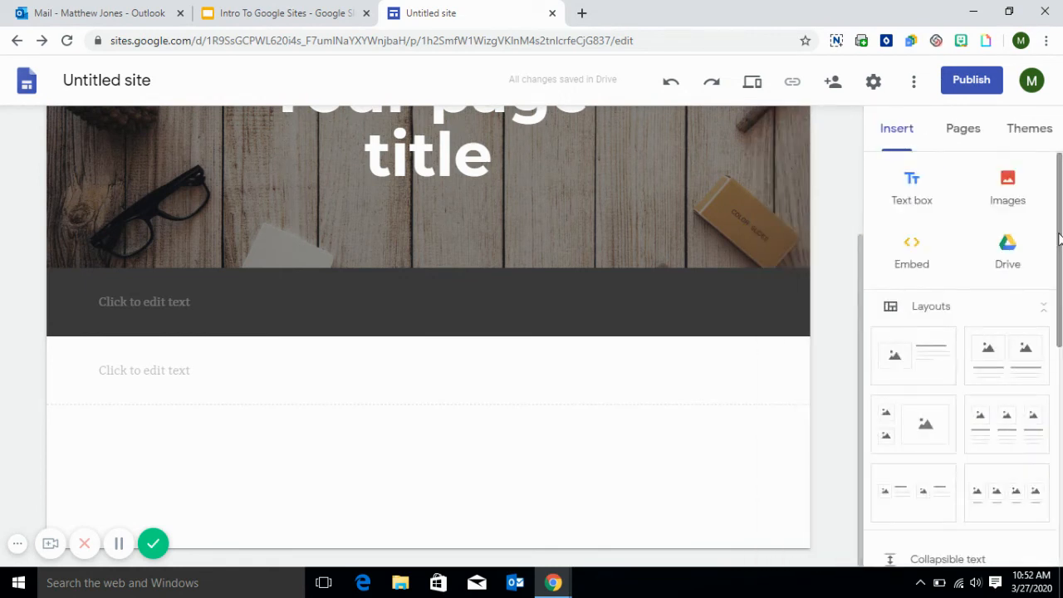
Insert the layout with two side-by-side images and captions, and try out the heading placeholder under its first image
{"action": "scroll", "coordinate": [1060, 243], "scroll_direction": "down", "scroll_amount": 3}
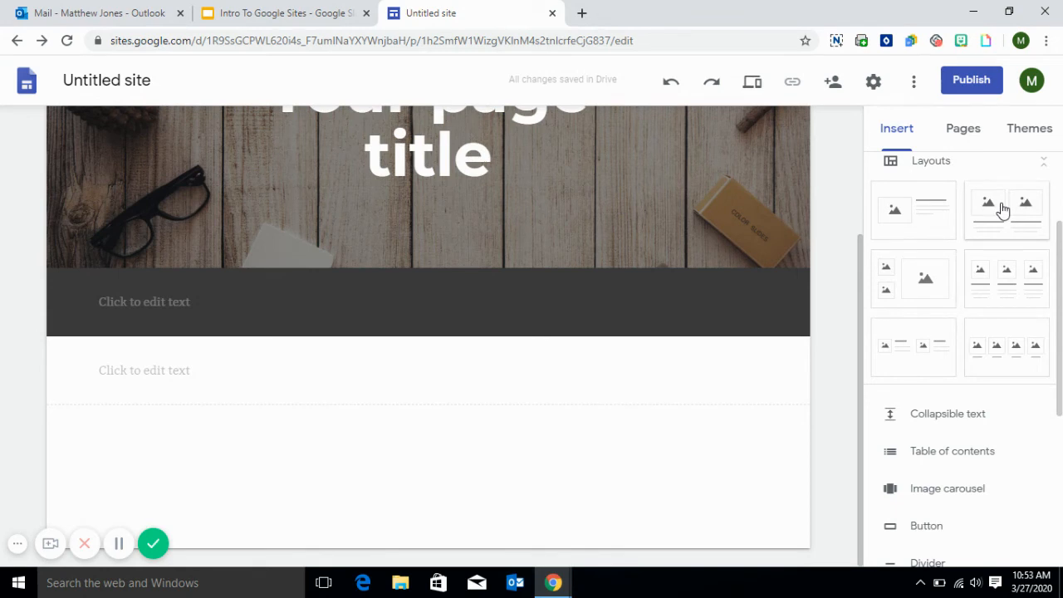
{"action": "left_click", "coordinate": [1002, 210]}
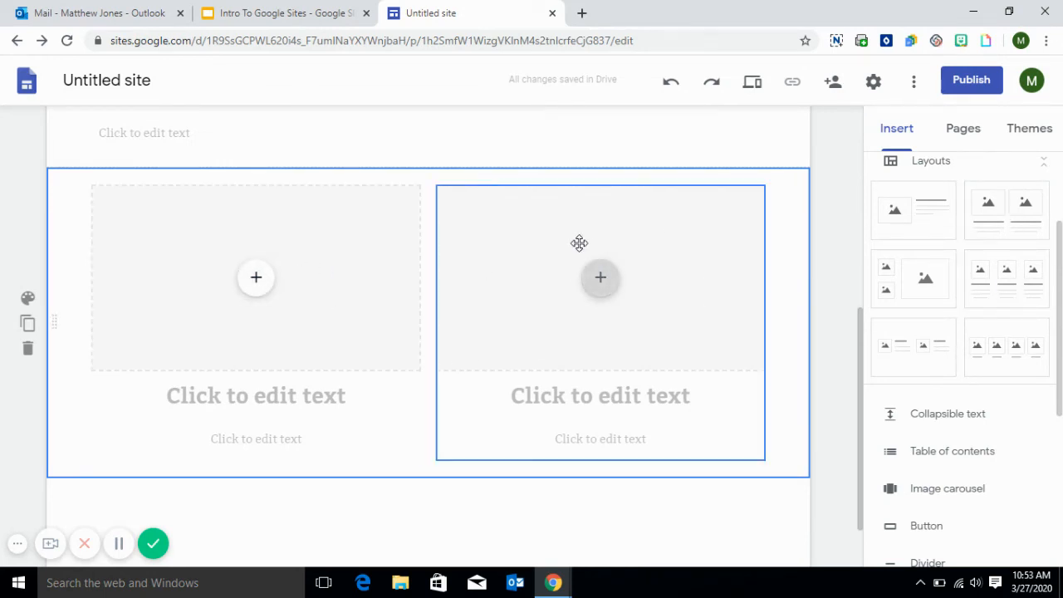
{"action": "left_click", "coordinate": [332, 399]}
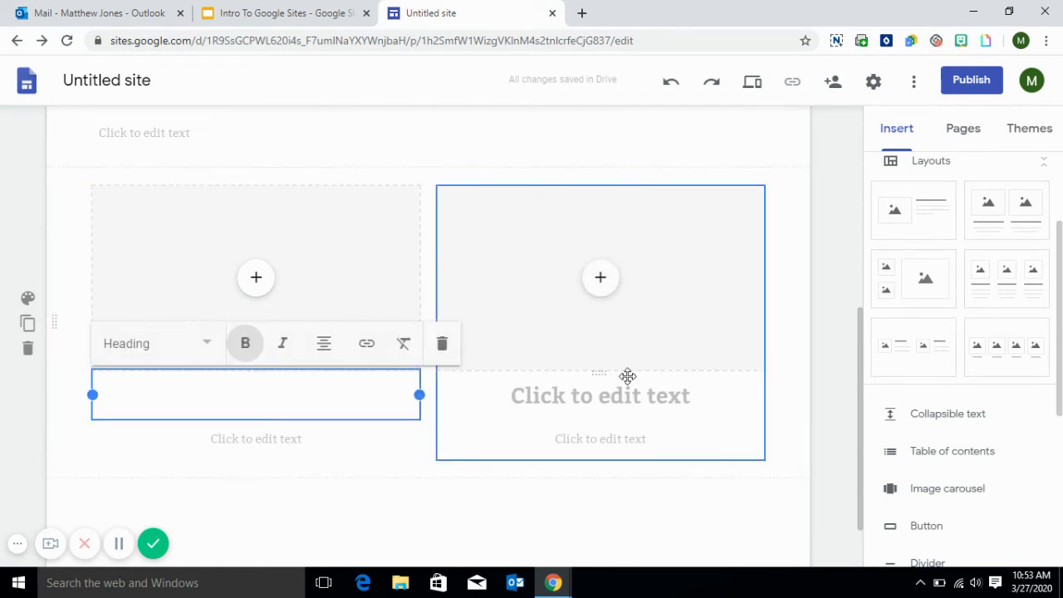
{"action": "mouse_move", "coordinate": [861, 324]}
{"action": "left_mouse_down"}
{"action": "mouse_move", "coordinate": [861, 373]}
{"action": "mouse_move", "coordinate": [870, 119]}
{"action": "mouse_move", "coordinate": [869, 341]}
{"action": "left_mouse_up"}
Try to open the list of Docs files for insertion, and reload the site editor
{"action": "left_click_drag", "start_coordinate": [1061, 250], "coordinate": [1061, 179]}
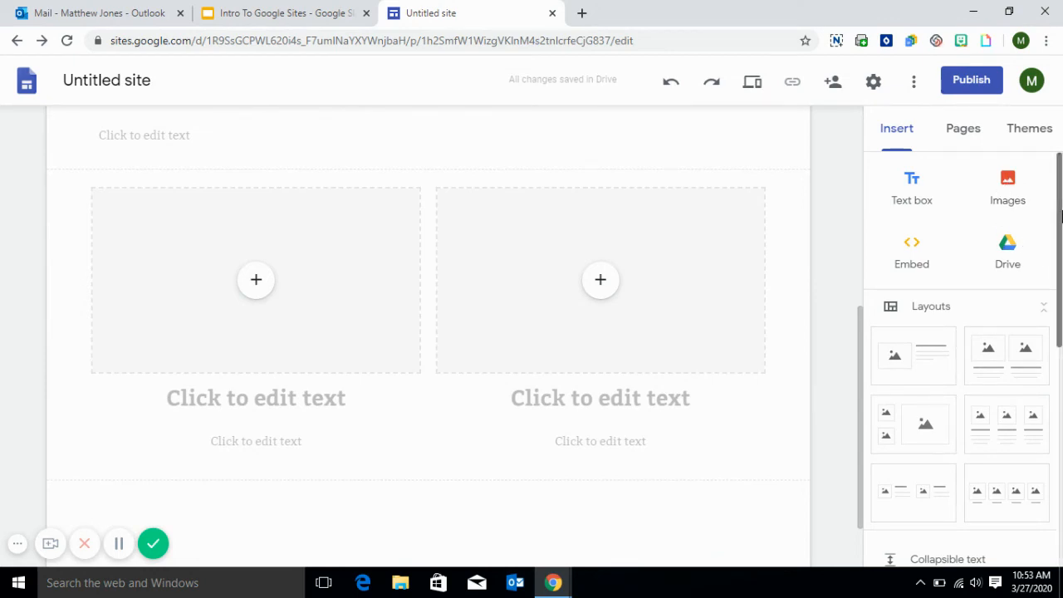
{"action": "left_click_drag", "start_coordinate": [1061, 216], "coordinate": [1057, 435]}
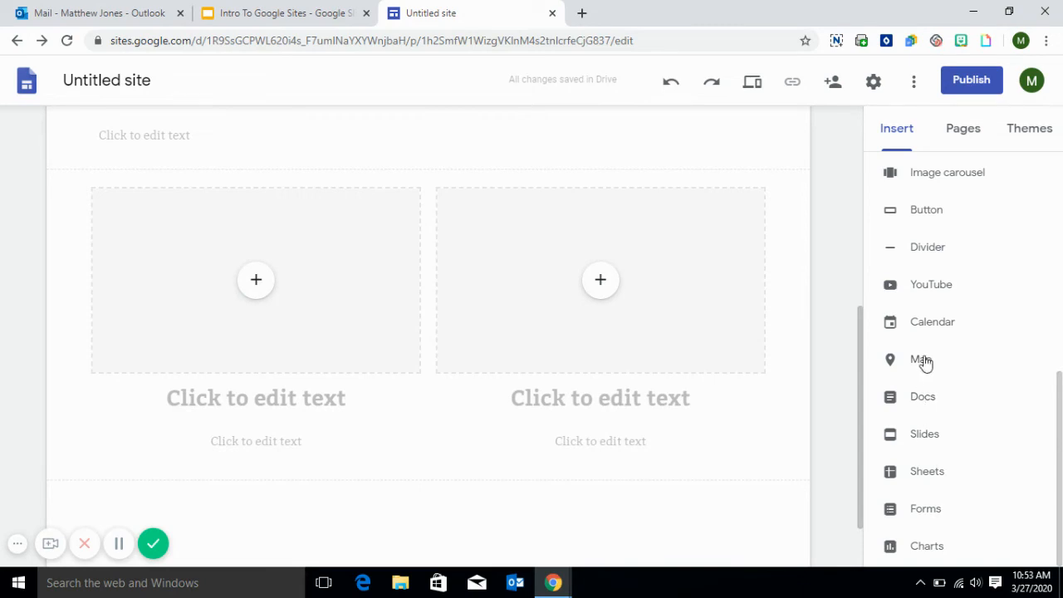
{"action": "left_click", "coordinate": [920, 397]}
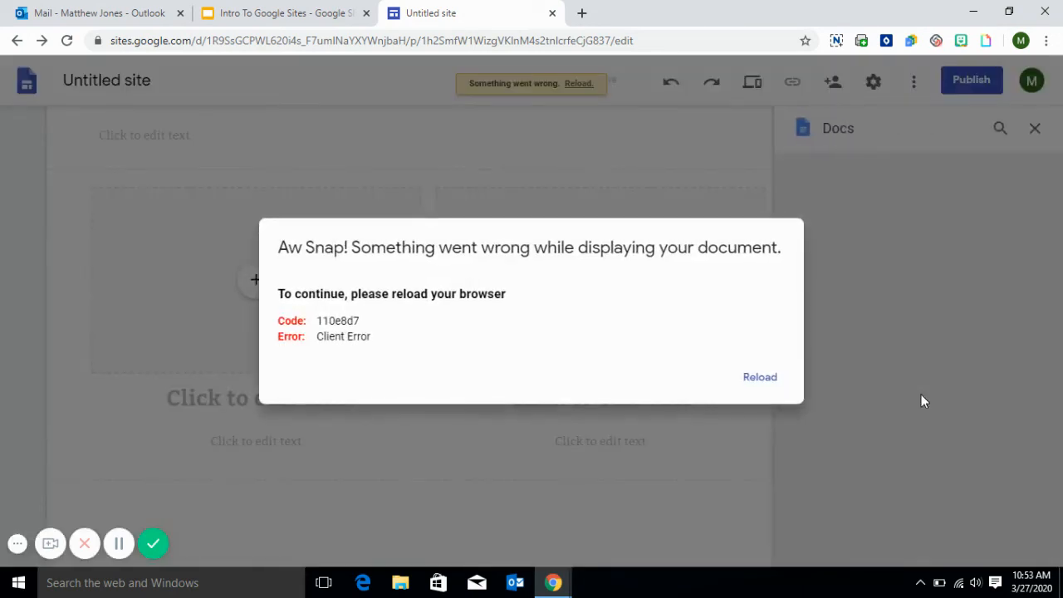
{"action": "left_click", "coordinate": [757, 379]}
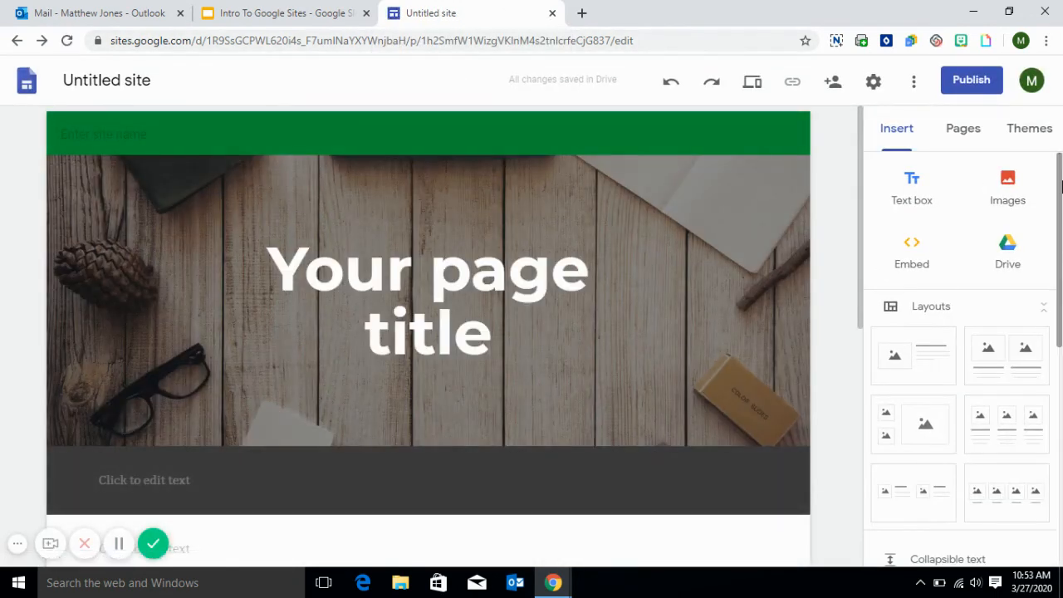
Insert a button named "button" linked to the copied web address about the five parts of a website and their 2015 design trends
{"action": "left_click_drag", "start_coordinate": [1060, 172], "coordinate": [1061, 344]}
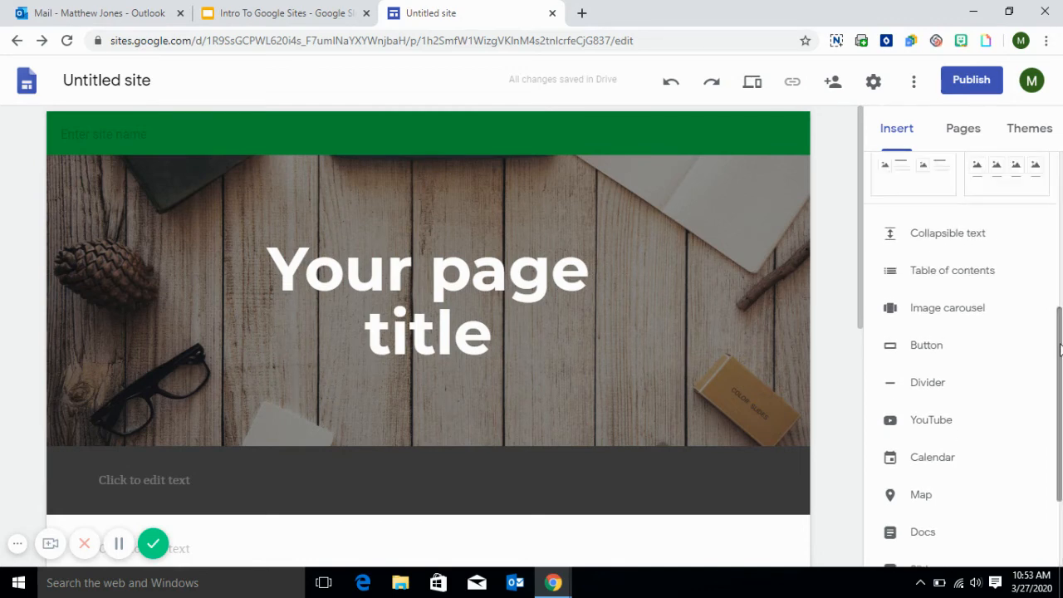
{"action": "left_click", "coordinate": [932, 342]}
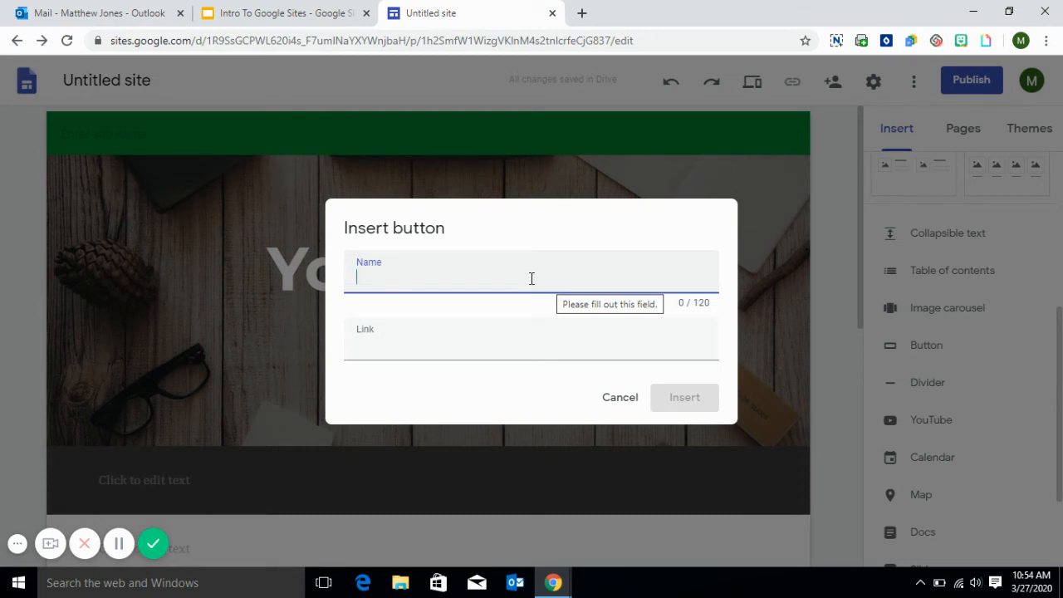
{"action": "type", "text": "button"}
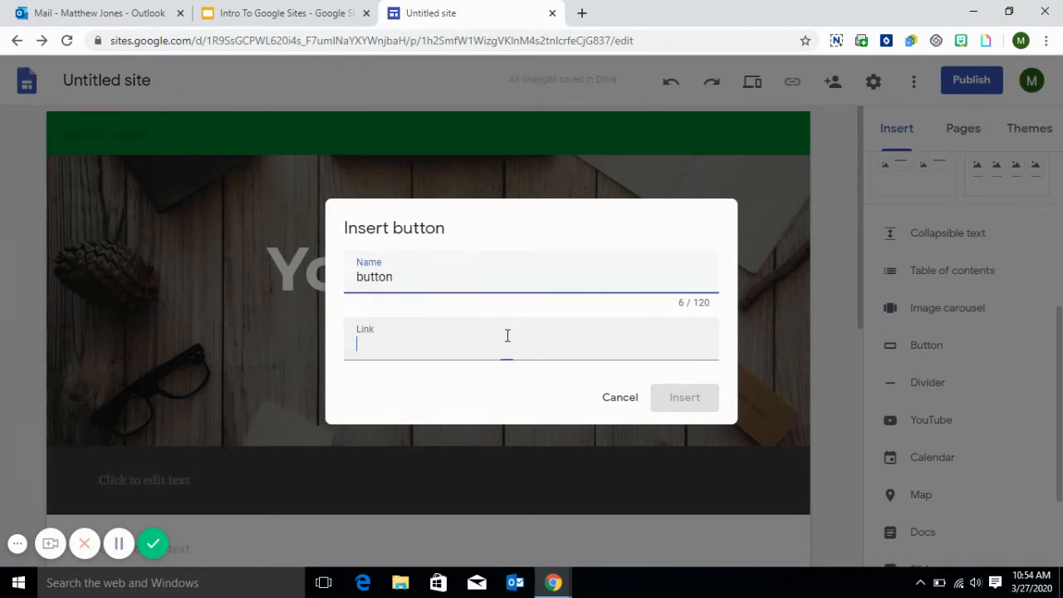
{"action": "right_click", "coordinate": [507, 336]}
{"action": "left_click", "coordinate": [573, 203]}
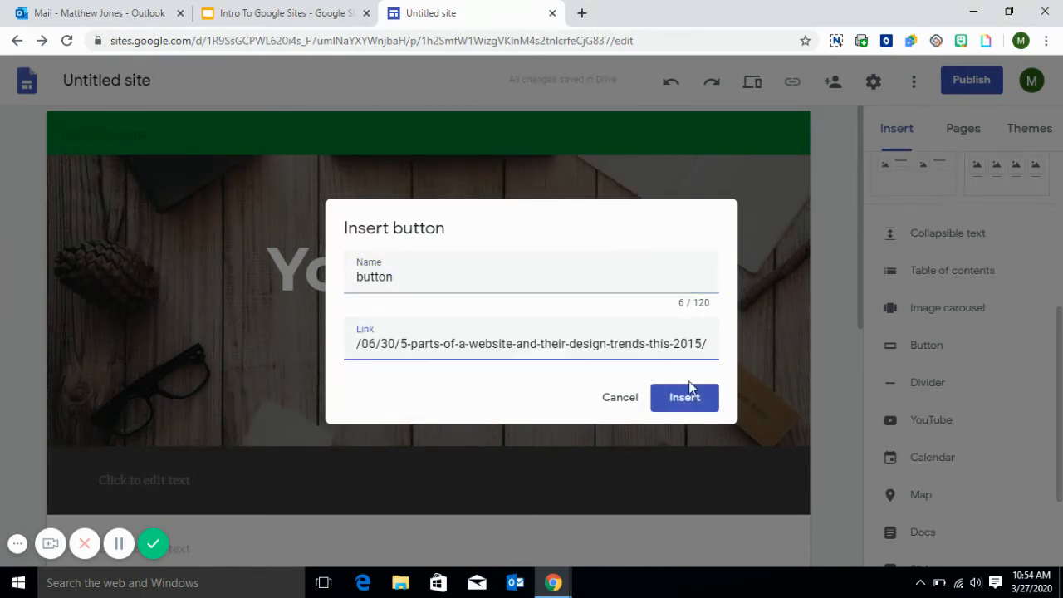
{"action": "left_click", "coordinate": [688, 400]}
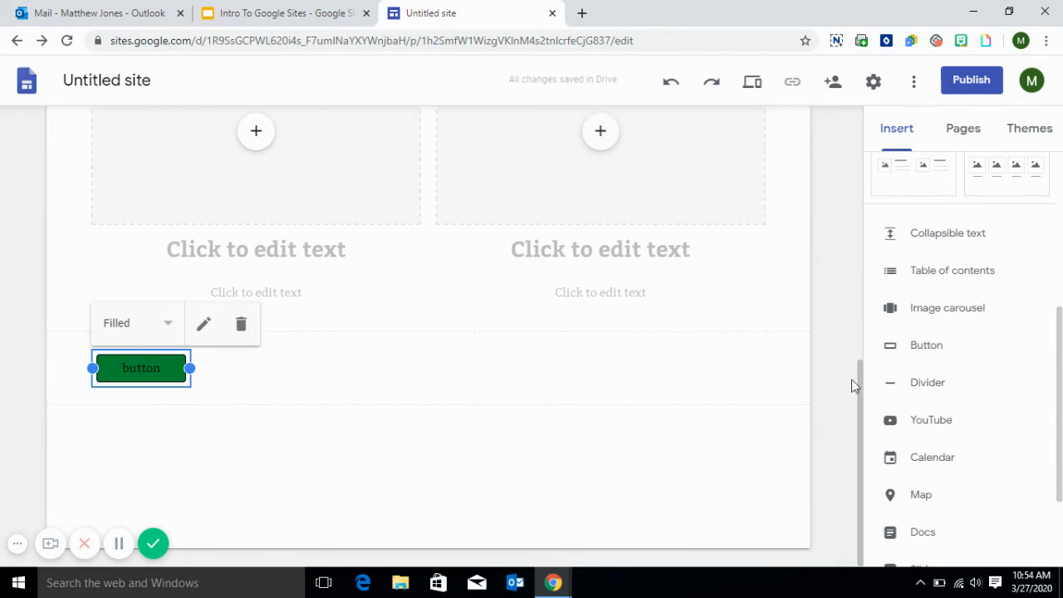
Move the white empty text box section below the button section, and check the rearranged page
{"action": "left_click_drag", "start_coordinate": [864, 387], "coordinate": [886, 189]}
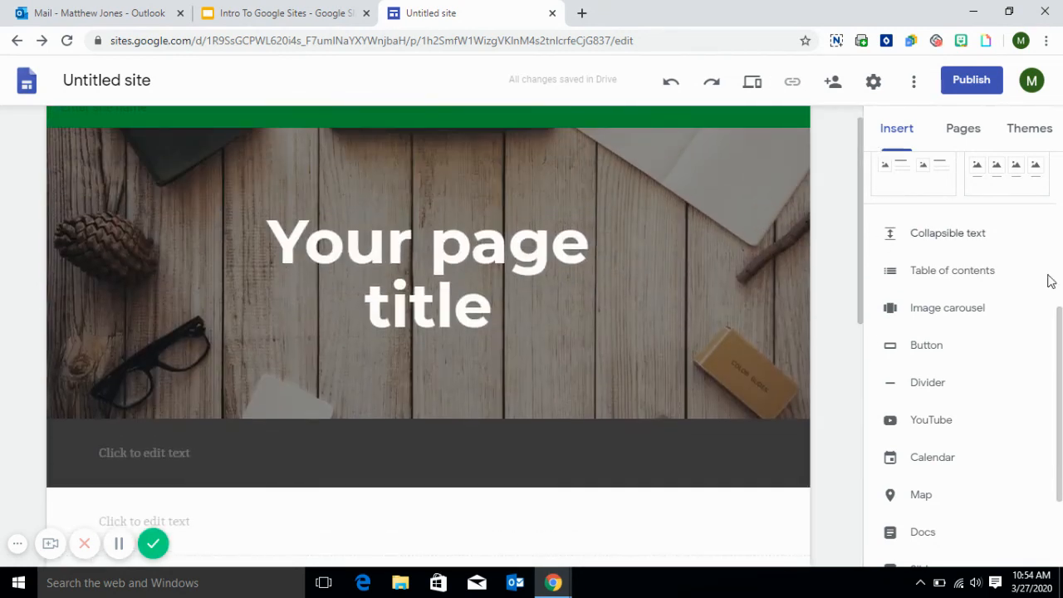
{"action": "left_click_drag", "start_coordinate": [1057, 280], "coordinate": [1061, 182]}
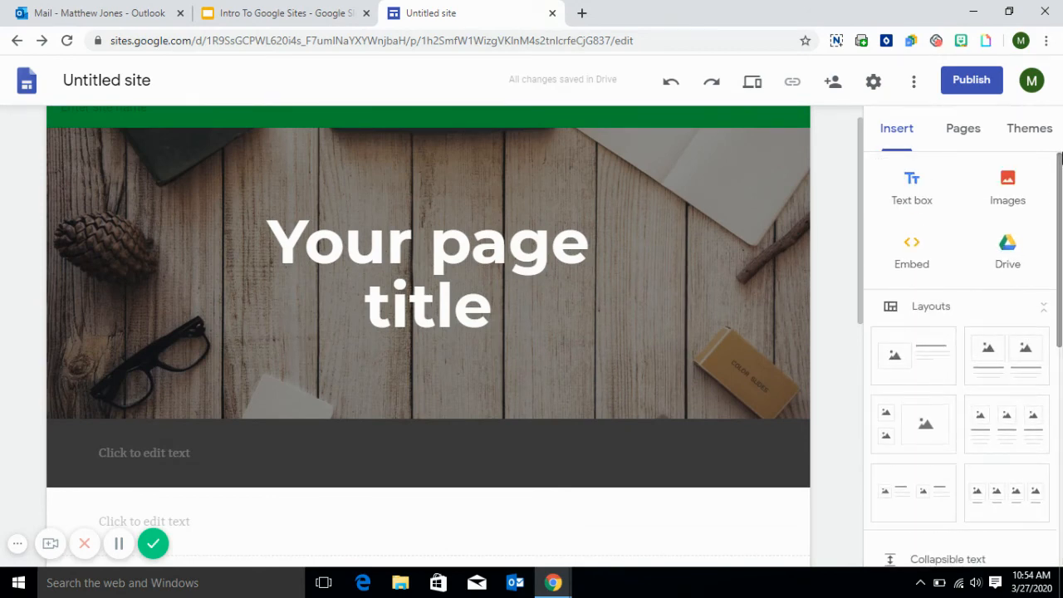
{"action": "left_click_drag", "start_coordinate": [1061, 277], "coordinate": [1060, 347]}
{"action": "left_click_drag", "start_coordinate": [858, 300], "coordinate": [852, 389]}
{"action": "left_click_drag", "start_coordinate": [651, 345], "coordinate": [631, 488]}
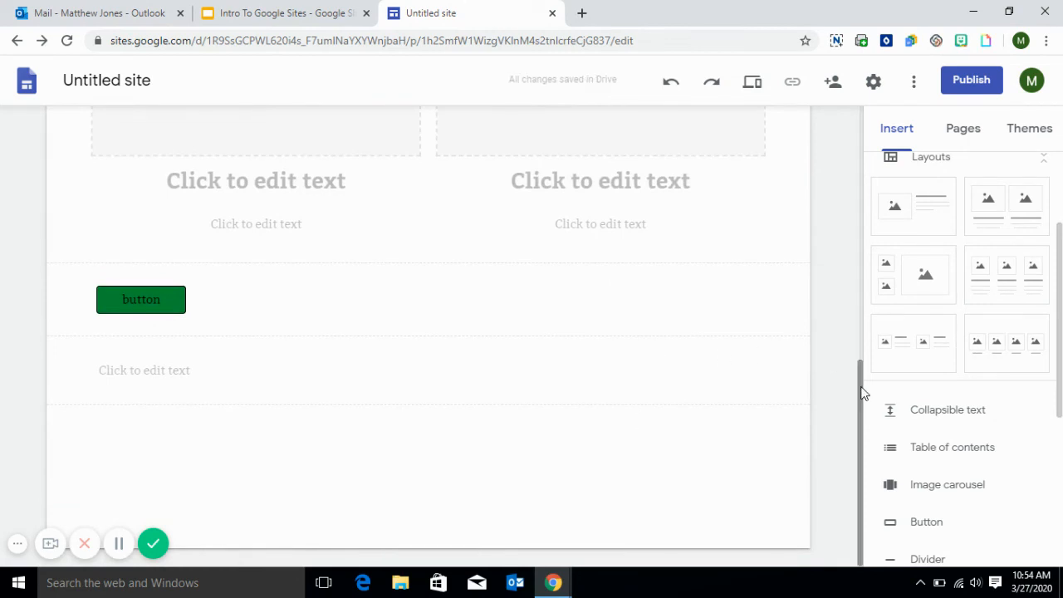
{"action": "left_click_drag", "start_coordinate": [861, 391], "coordinate": [863, 254]}
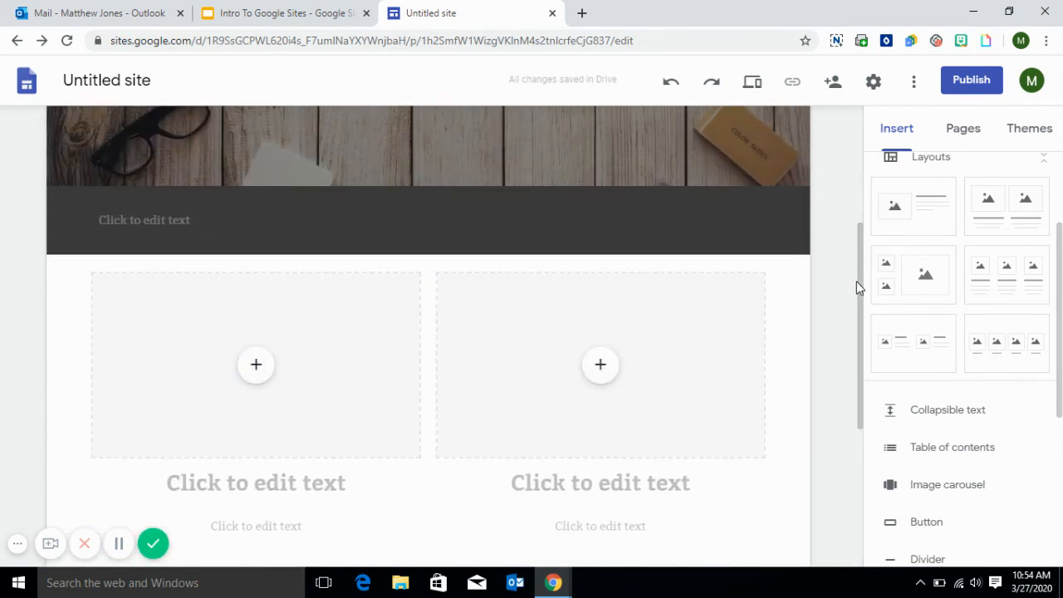
{"action": "left_click_drag", "start_coordinate": [858, 286], "coordinate": [862, 135]}
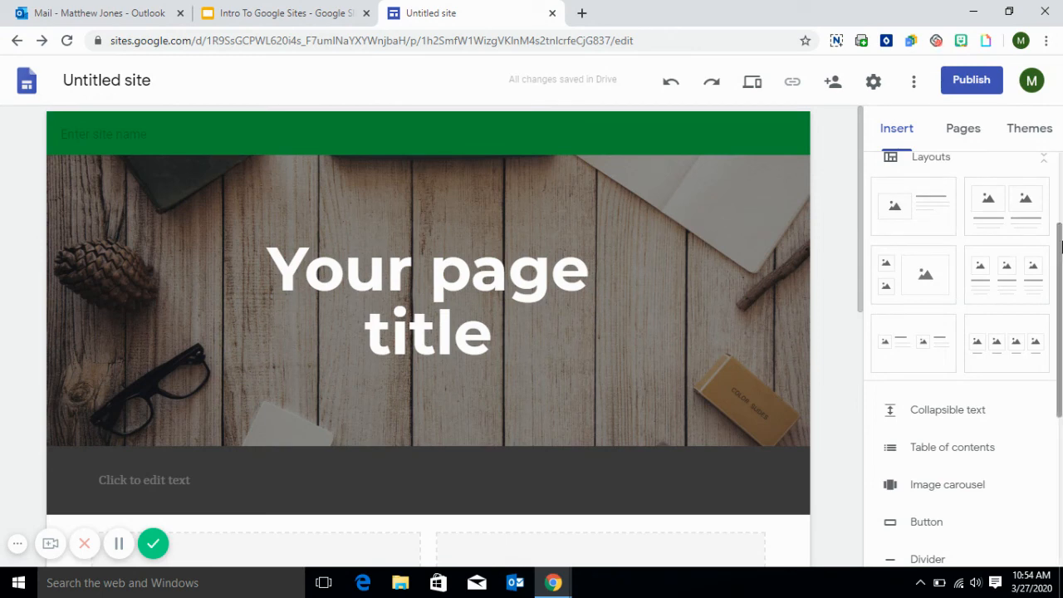
{"action": "scroll", "coordinate": [919, 185], "scroll_direction": "up", "scroll_amount": 2}
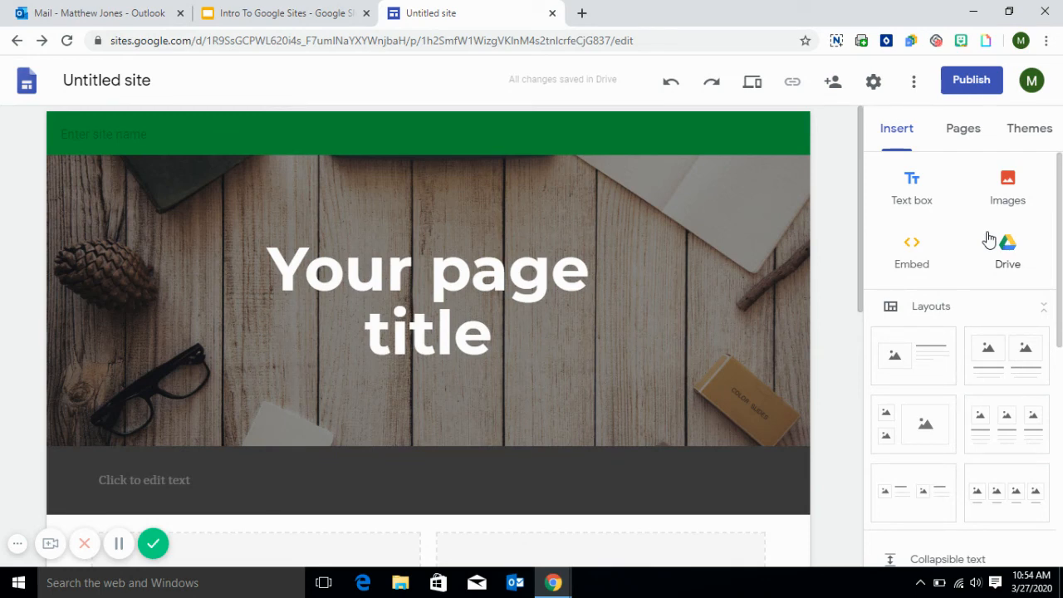
Add a new page named Test to the site, and switch between the Home and Test pages
{"action": "left_click", "coordinate": [965, 133]}
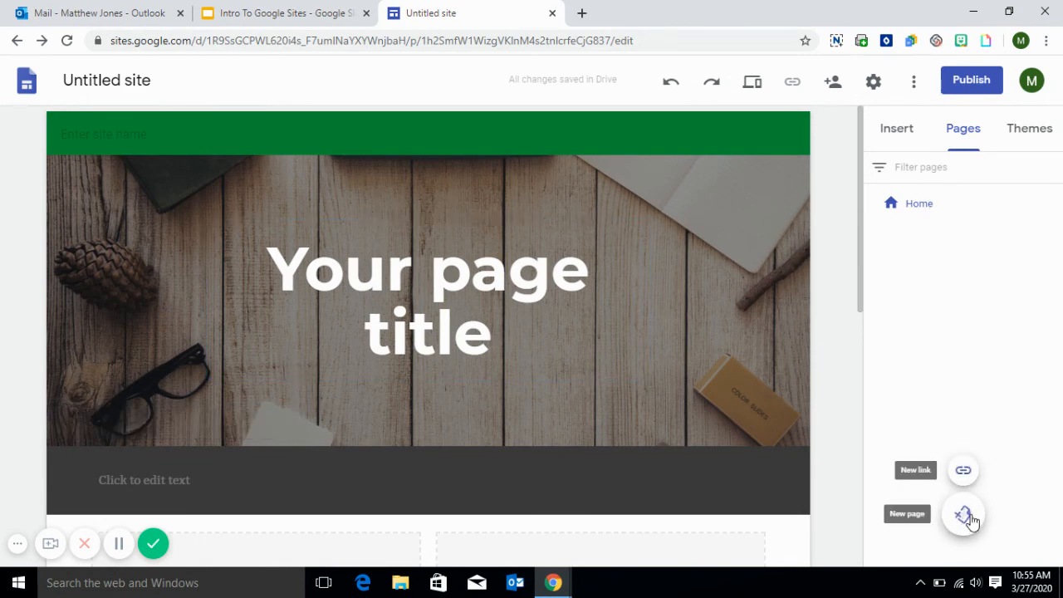
{"action": "left_click", "coordinate": [964, 516]}
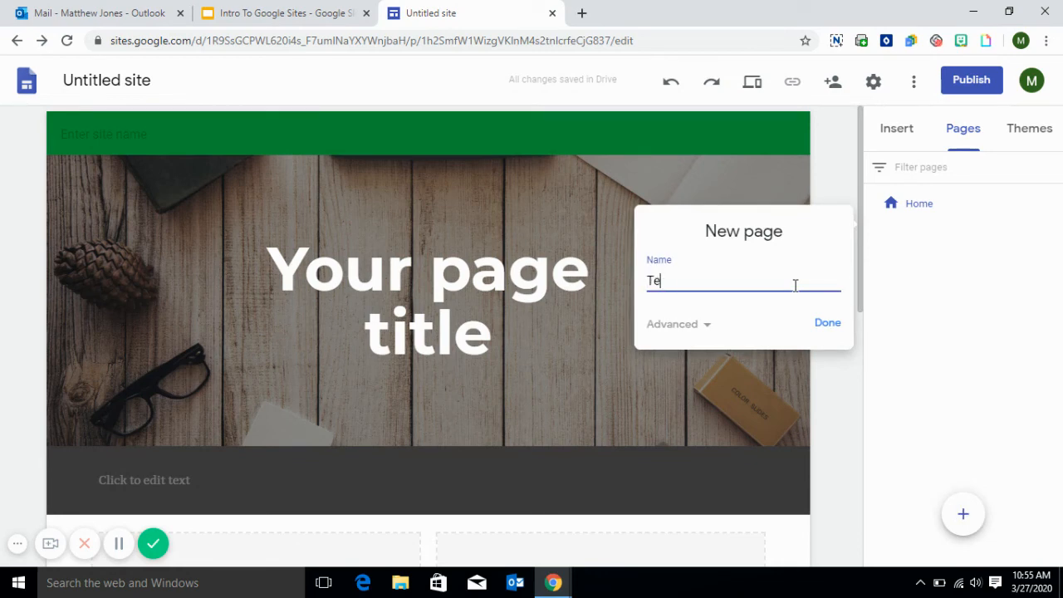
{"action": "left_click", "coordinate": [831, 325]}
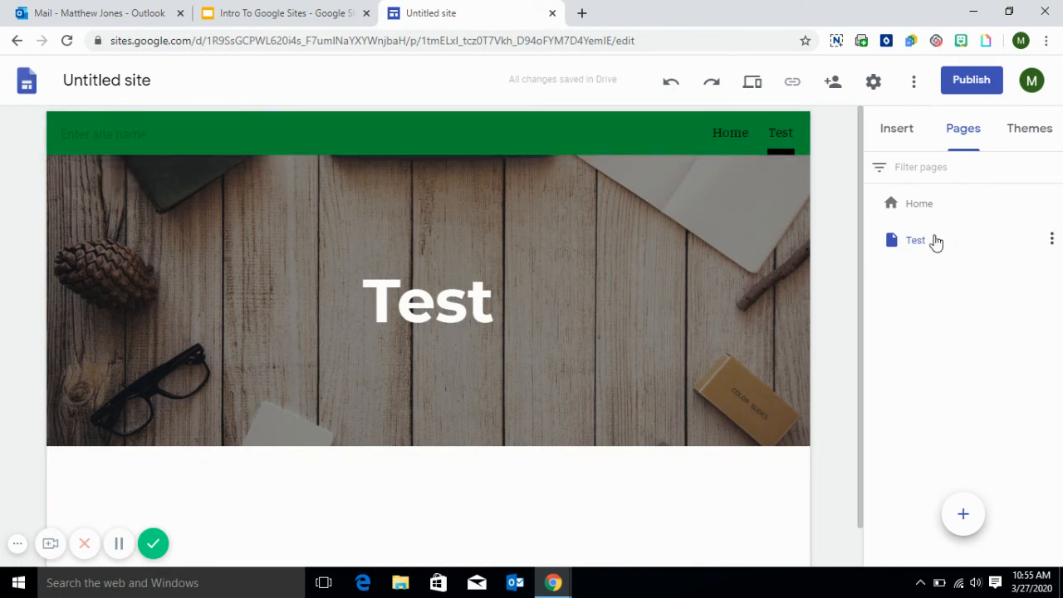
{"action": "left_click", "coordinate": [920, 204]}
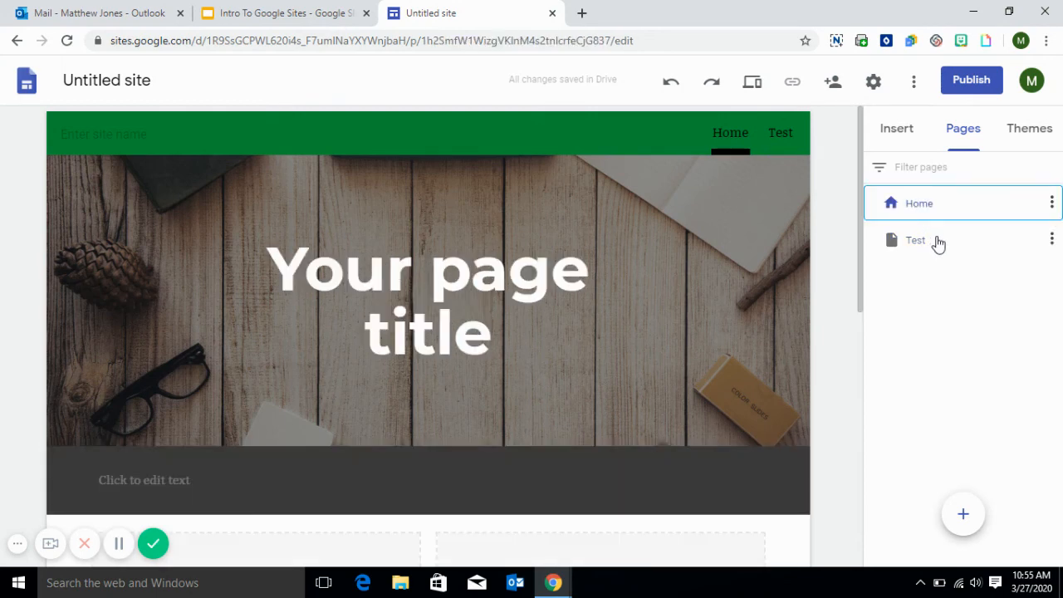
{"action": "left_click", "coordinate": [937, 242]}
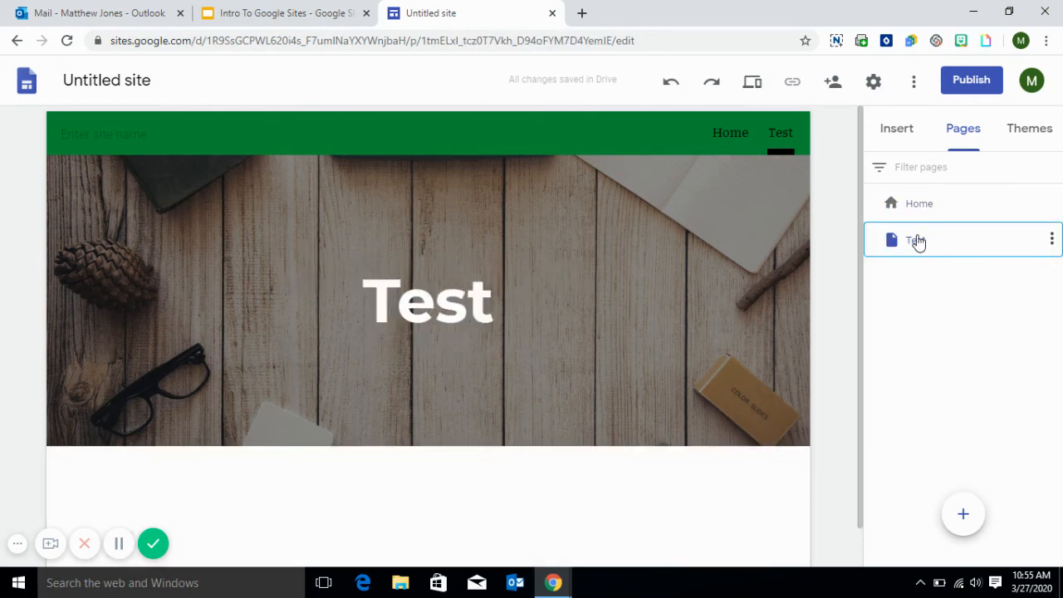
Insert the layout with two small stacked images beside one large image on the Test page
{"action": "left_click", "coordinate": [894, 131]}
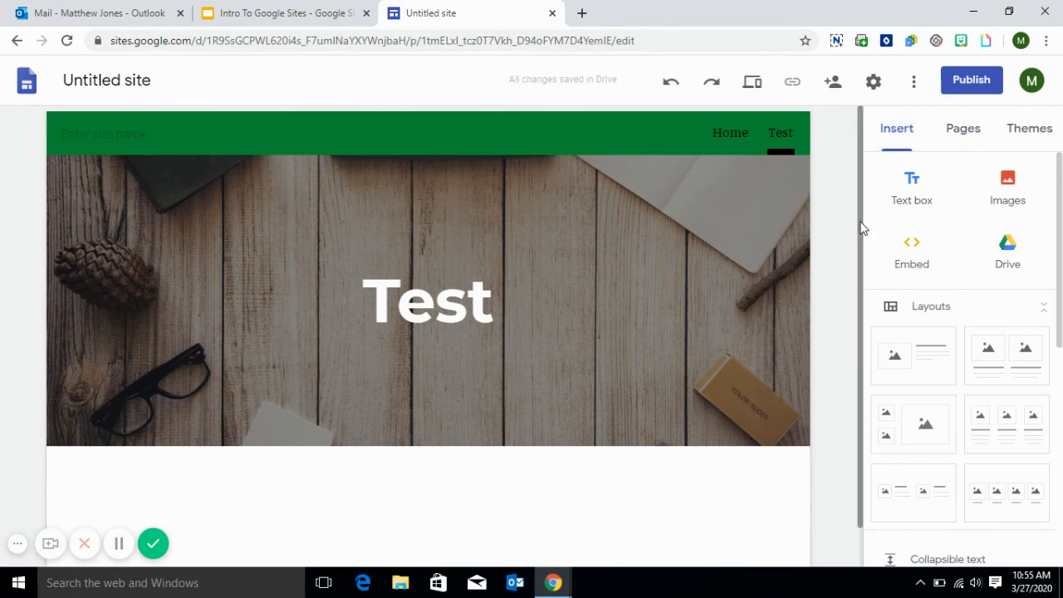
{"action": "scroll", "coordinate": [855, 314], "scroll_direction": "down", "scroll_amount": 1}
{"action": "left_click", "coordinate": [922, 432]}
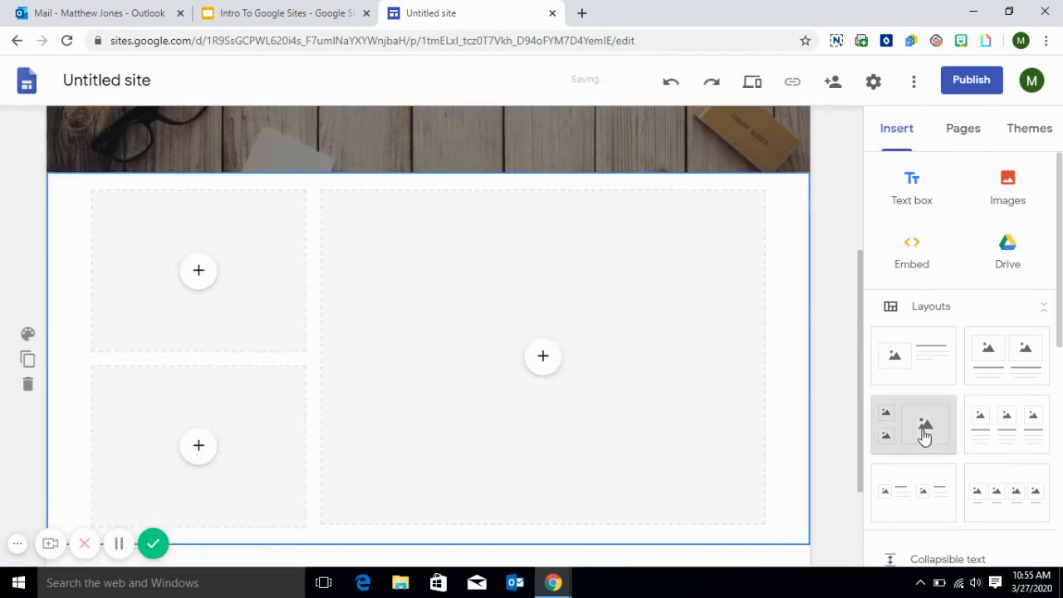
Set the site's navigation mode to Side and its navigation color to White
{"action": "left_click", "coordinate": [961, 137]}
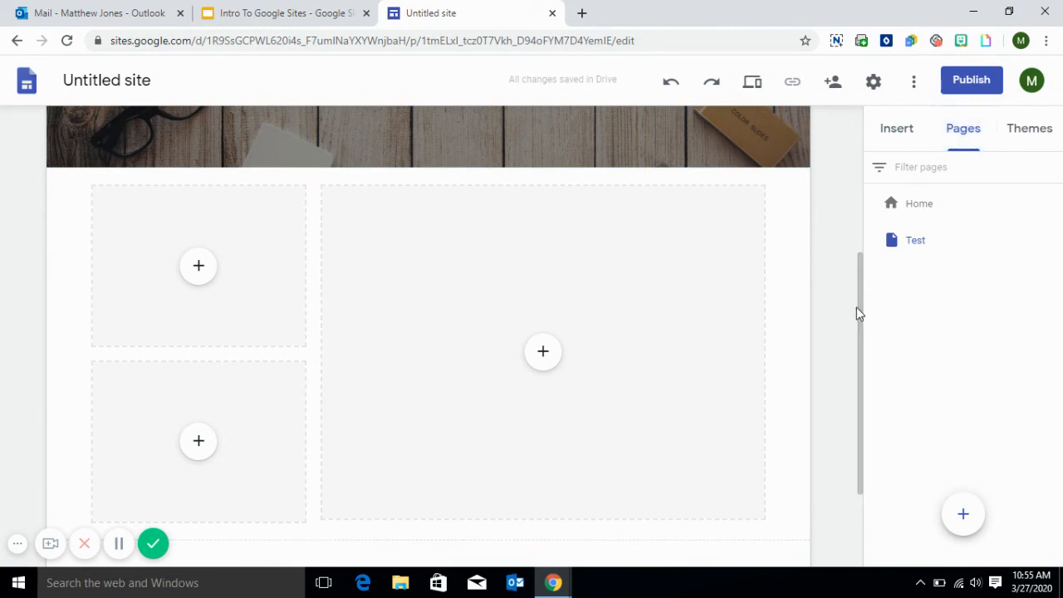
{"action": "left_click_drag", "start_coordinate": [859, 313], "coordinate": [849, 149]}
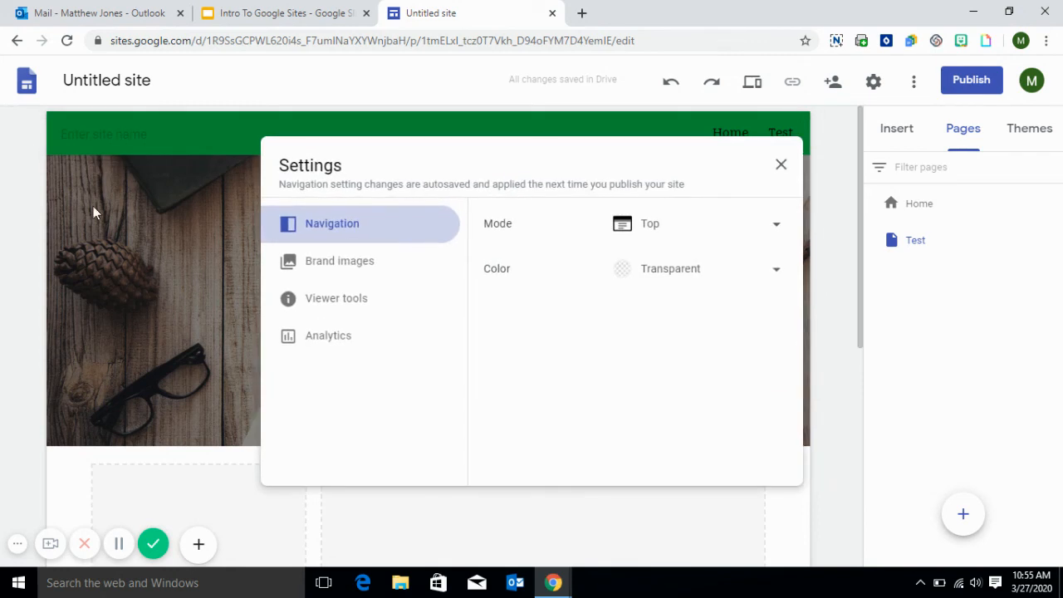
{"action": "left_click", "coordinate": [750, 224]}
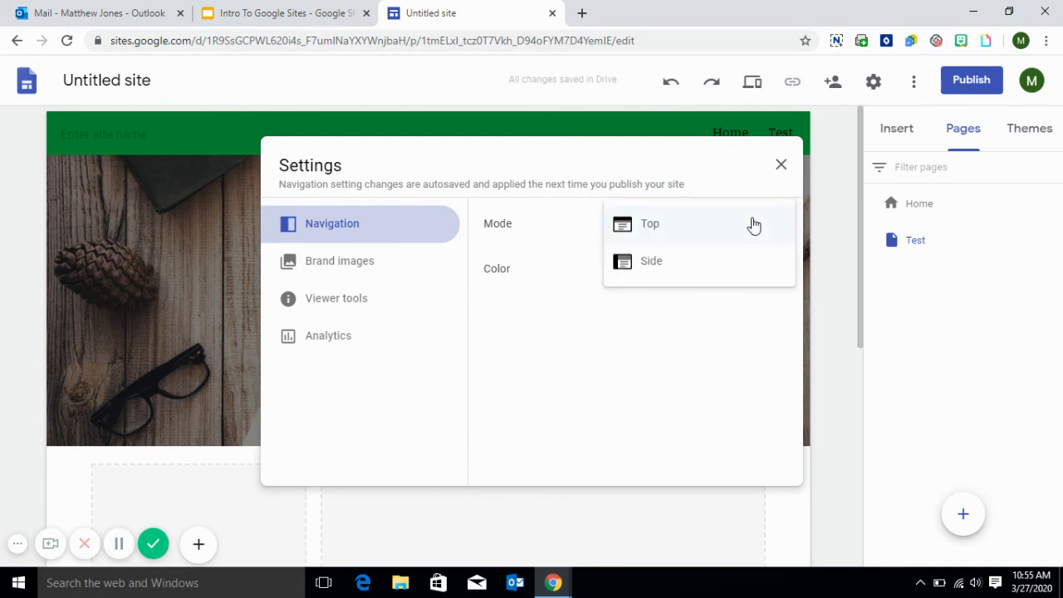
{"action": "left_click", "coordinate": [727, 260]}
{"action": "left_click", "coordinate": [743, 268]}
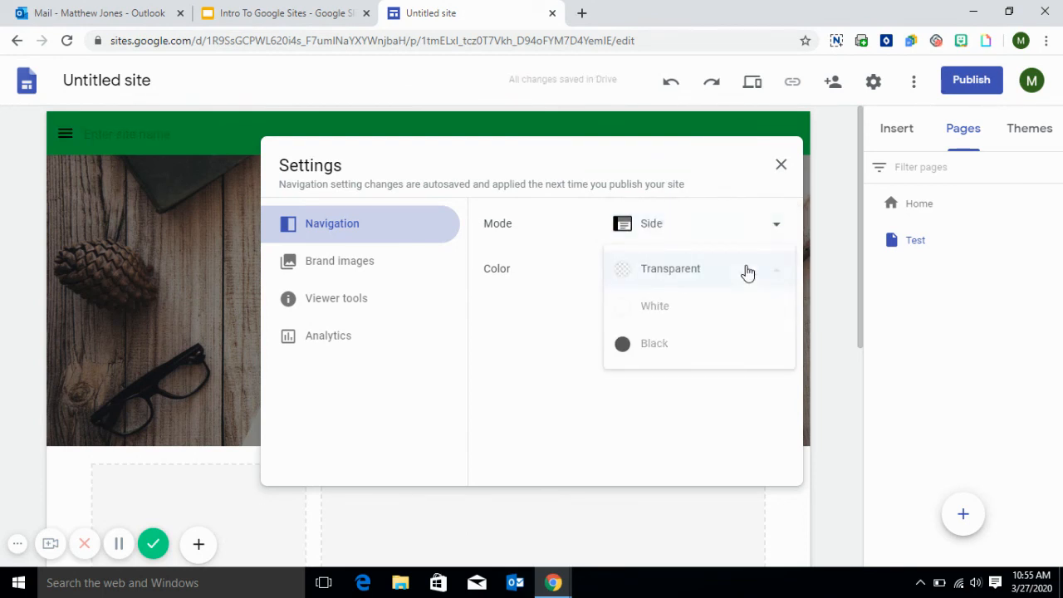
{"action": "left_click", "coordinate": [704, 305]}
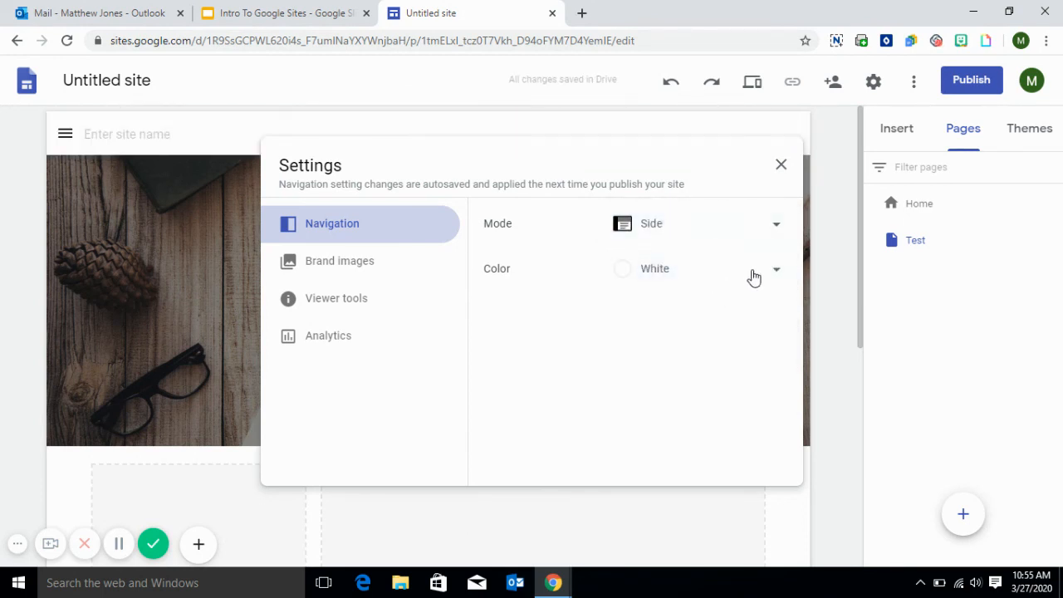
{"action": "left_click", "coordinate": [780, 165]}
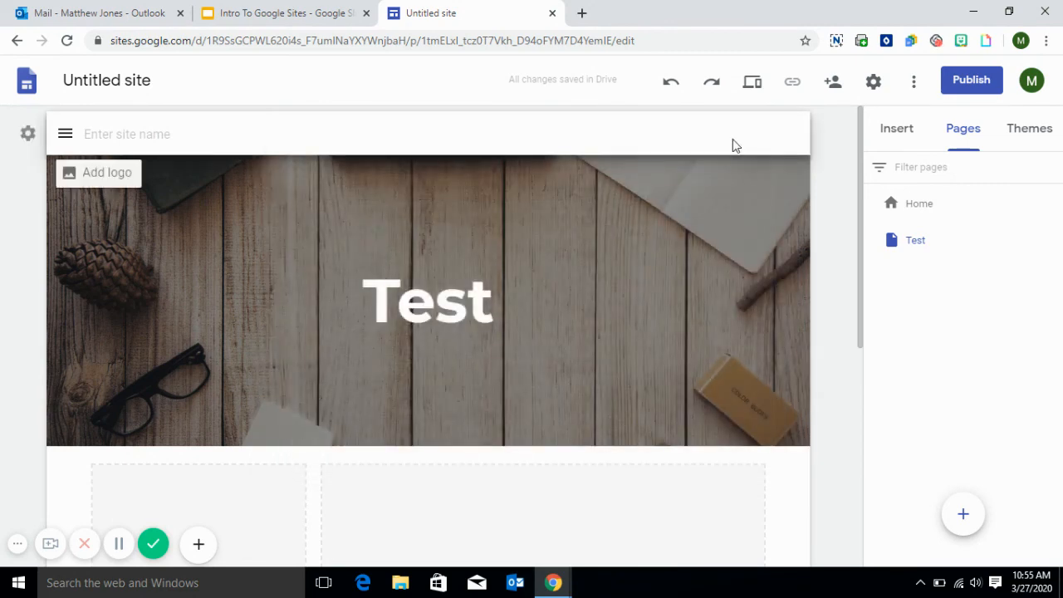
Open the Home page from the site's side navigation menu, and preview the site's Home and Test pages before returning to editing
{"action": "left_click", "coordinate": [65, 138]}
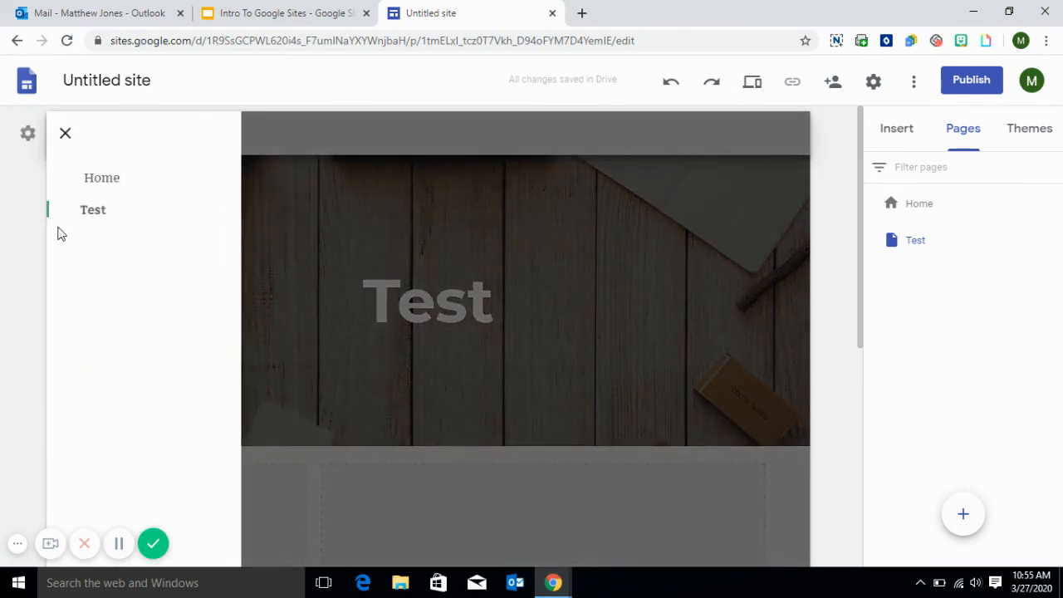
{"action": "left_click", "coordinate": [90, 182]}
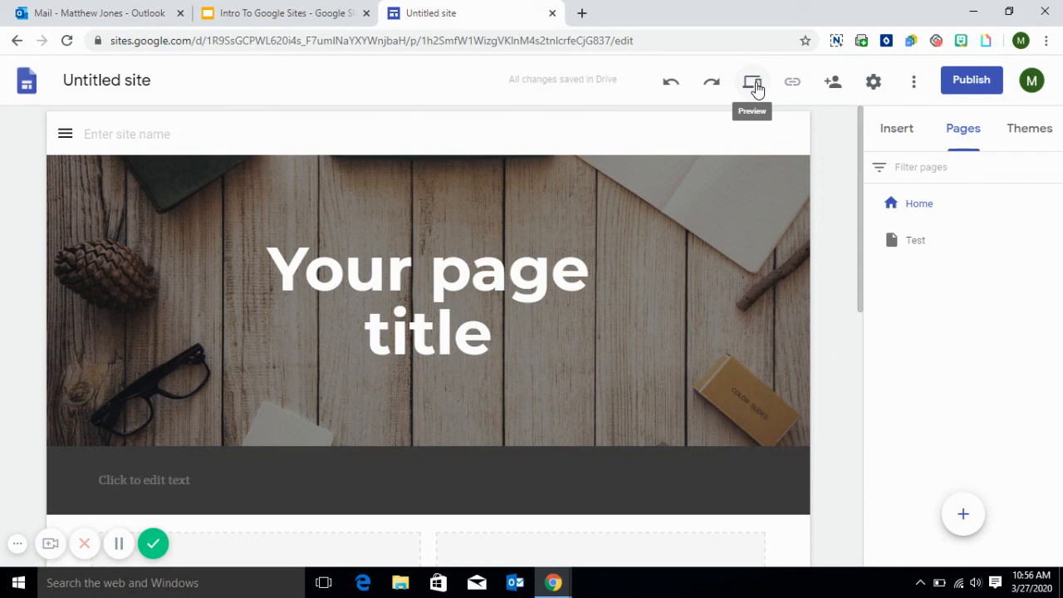
{"action": "left_click", "coordinate": [754, 83]}
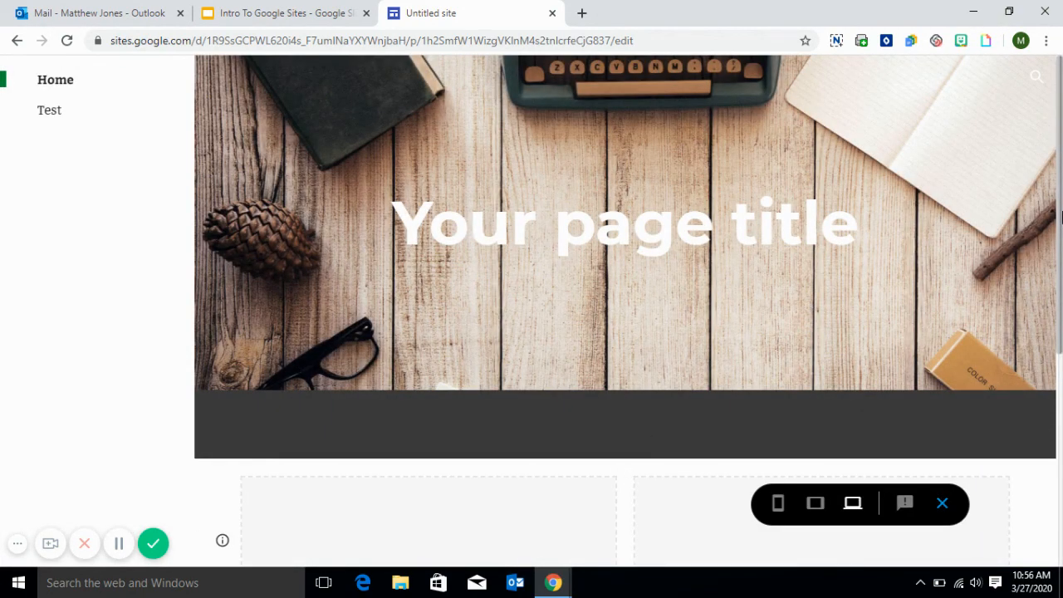
{"action": "left_click_drag", "start_coordinate": [1061, 216], "coordinate": [1035, 138]}
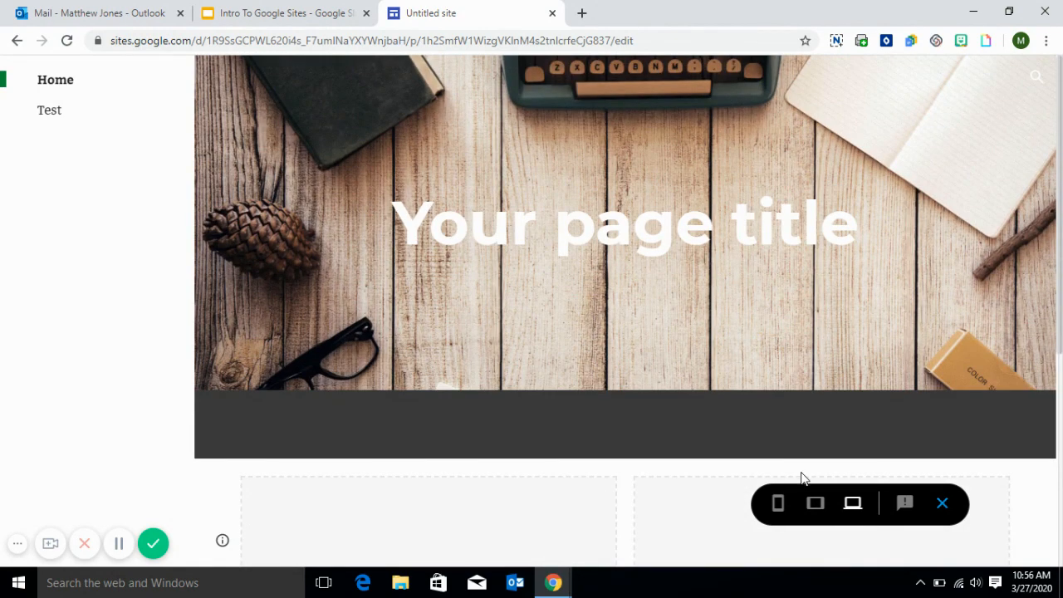
{"action": "left_click", "coordinate": [43, 109]}
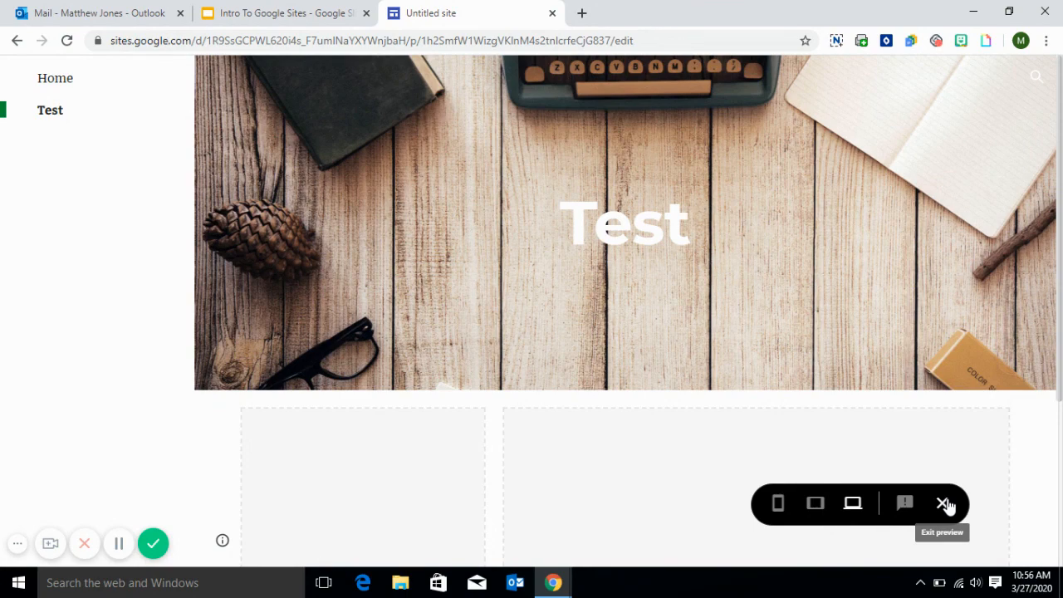
{"action": "left_click", "coordinate": [943, 504]}
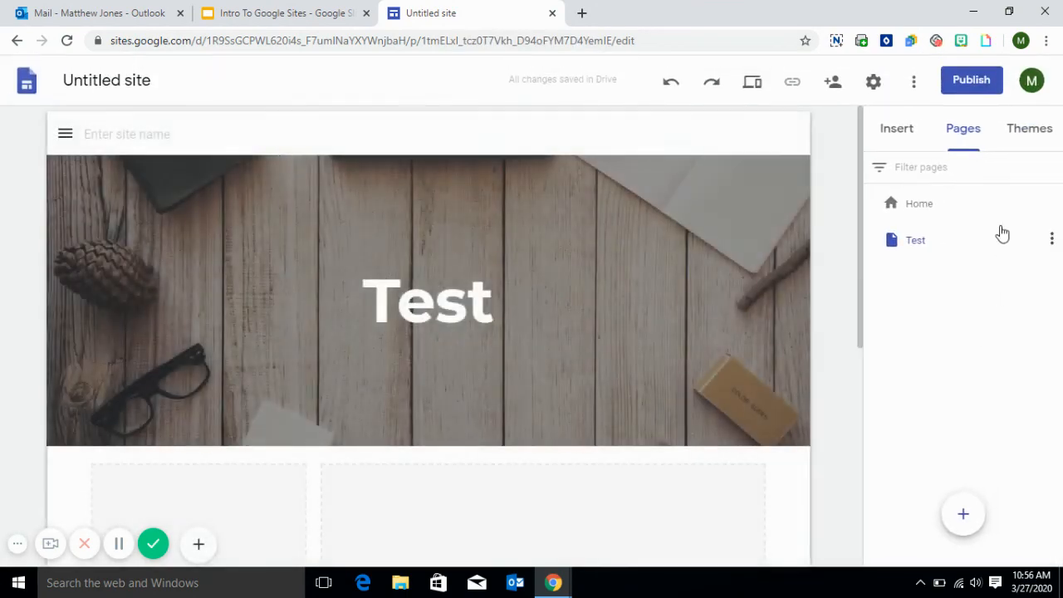
{"action": "left_click_drag", "start_coordinate": [860, 174], "coordinate": [857, 143]}
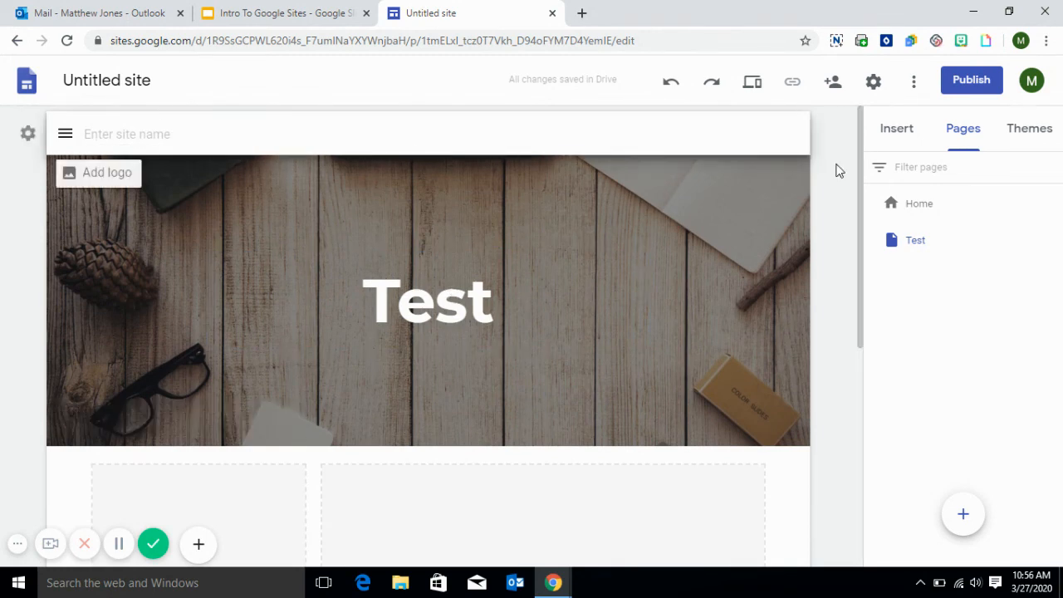
{"action": "mouse_move", "coordinate": [861, 175]}
{"action": "left_mouse_down"}
{"action": "mouse_move", "coordinate": [841, 381]}
{"action": "mouse_move", "coordinate": [843, 172]}
{"action": "left_mouse_up"}
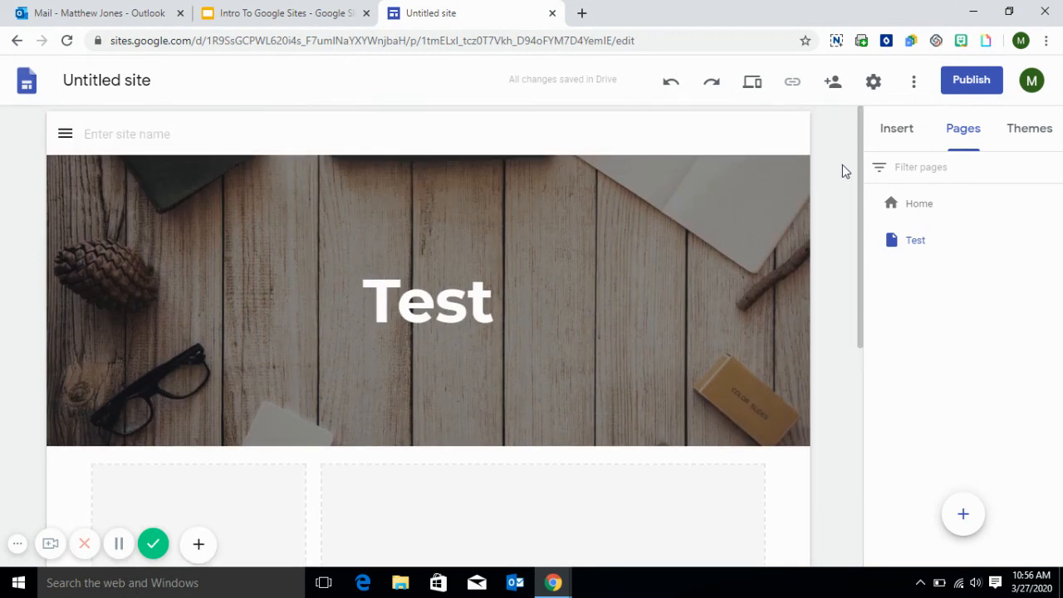